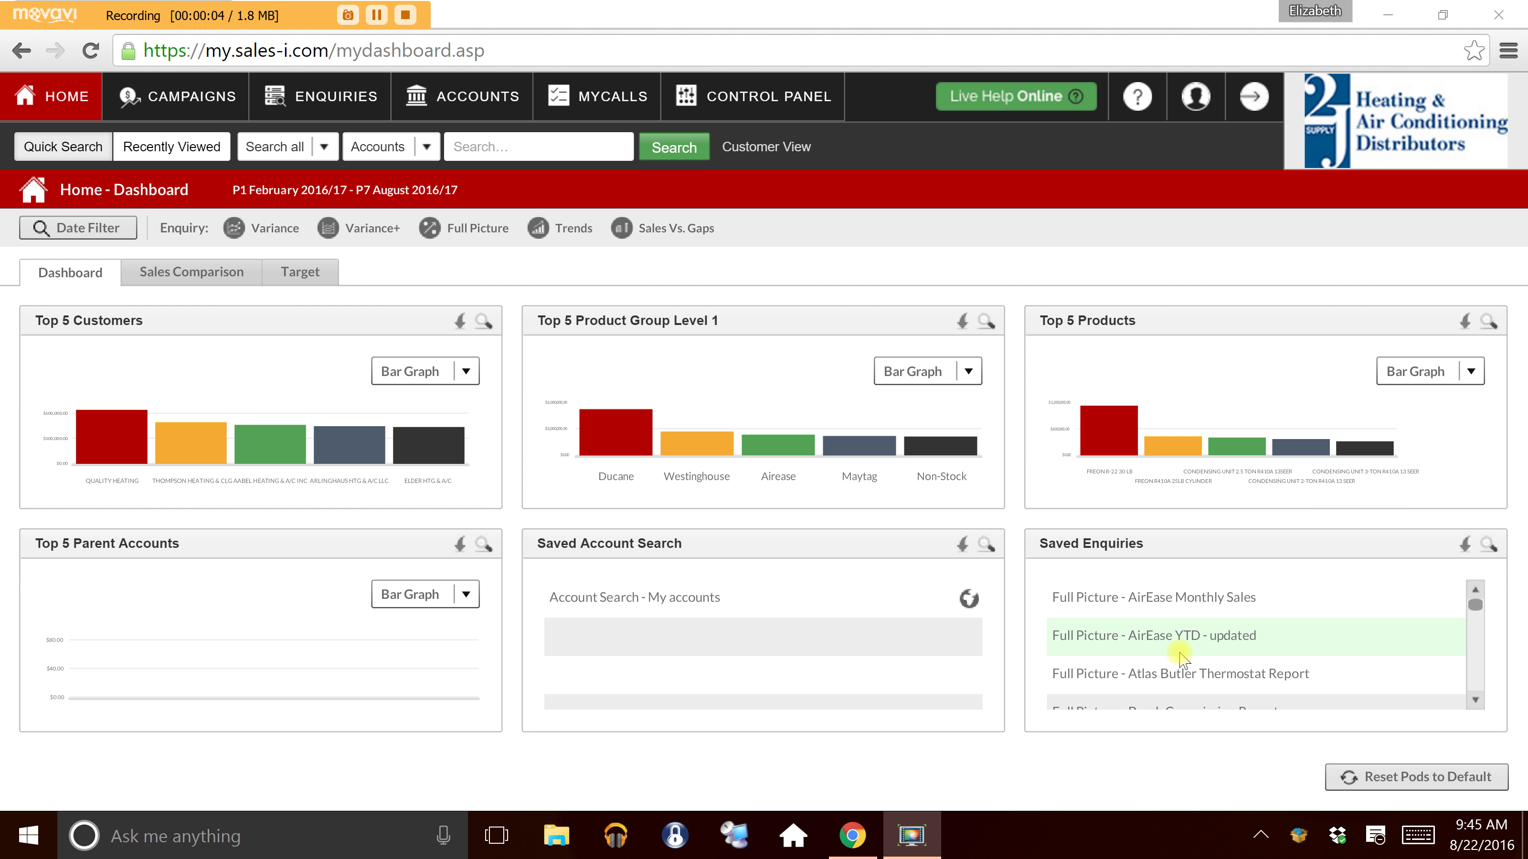
# Step: Search accounts for 'aabel' to list AABEL HEATING & A/C INC and AABEL PLUMBING
pyautogui.click(338, 99)
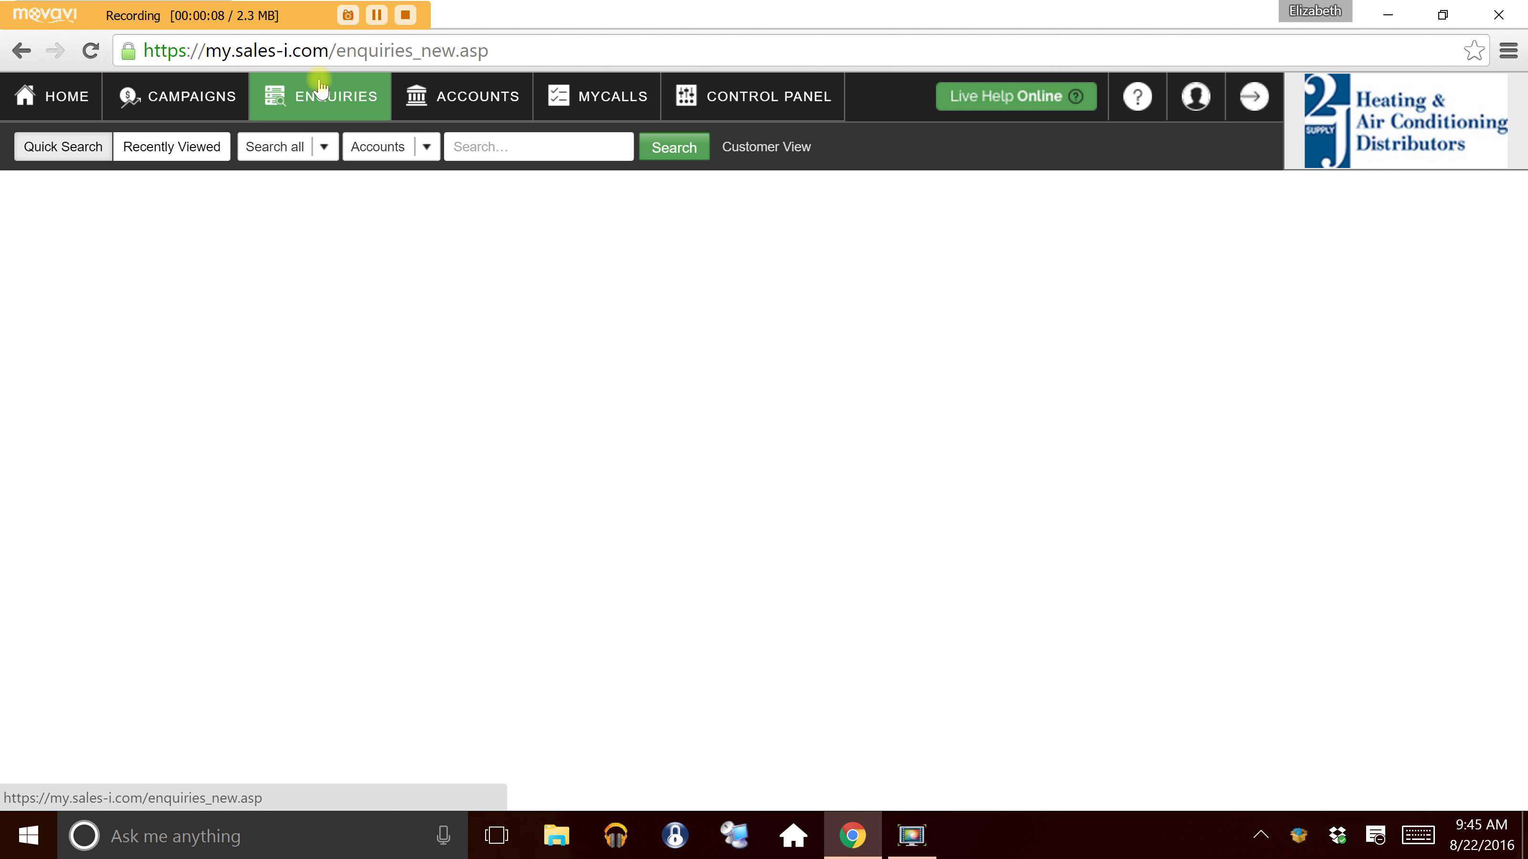
pyautogui.click(478, 97)
pyautogui.click(495, 145)
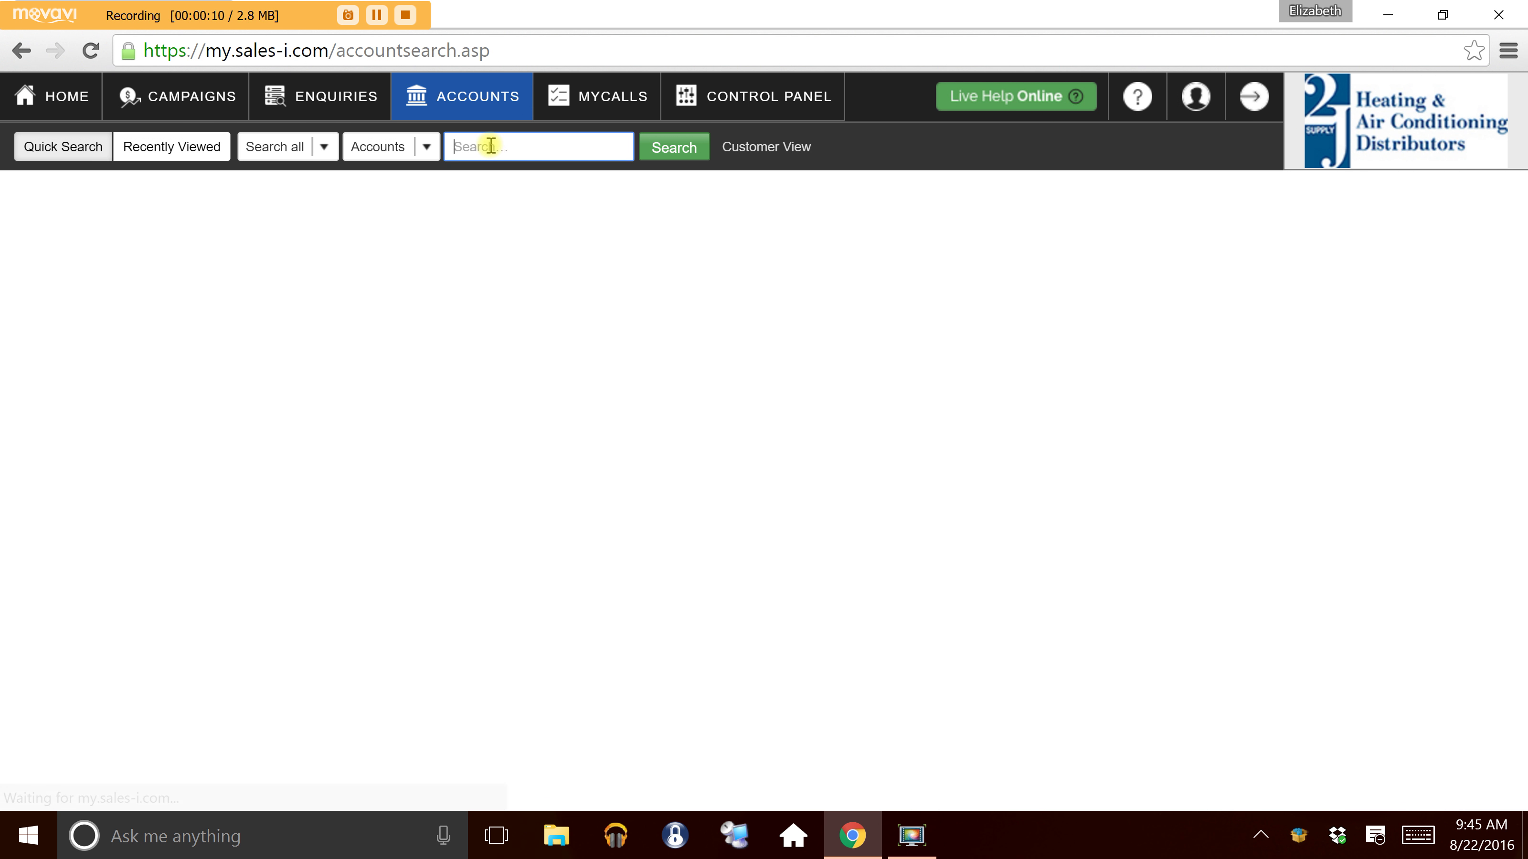
pyautogui.write('aabel')
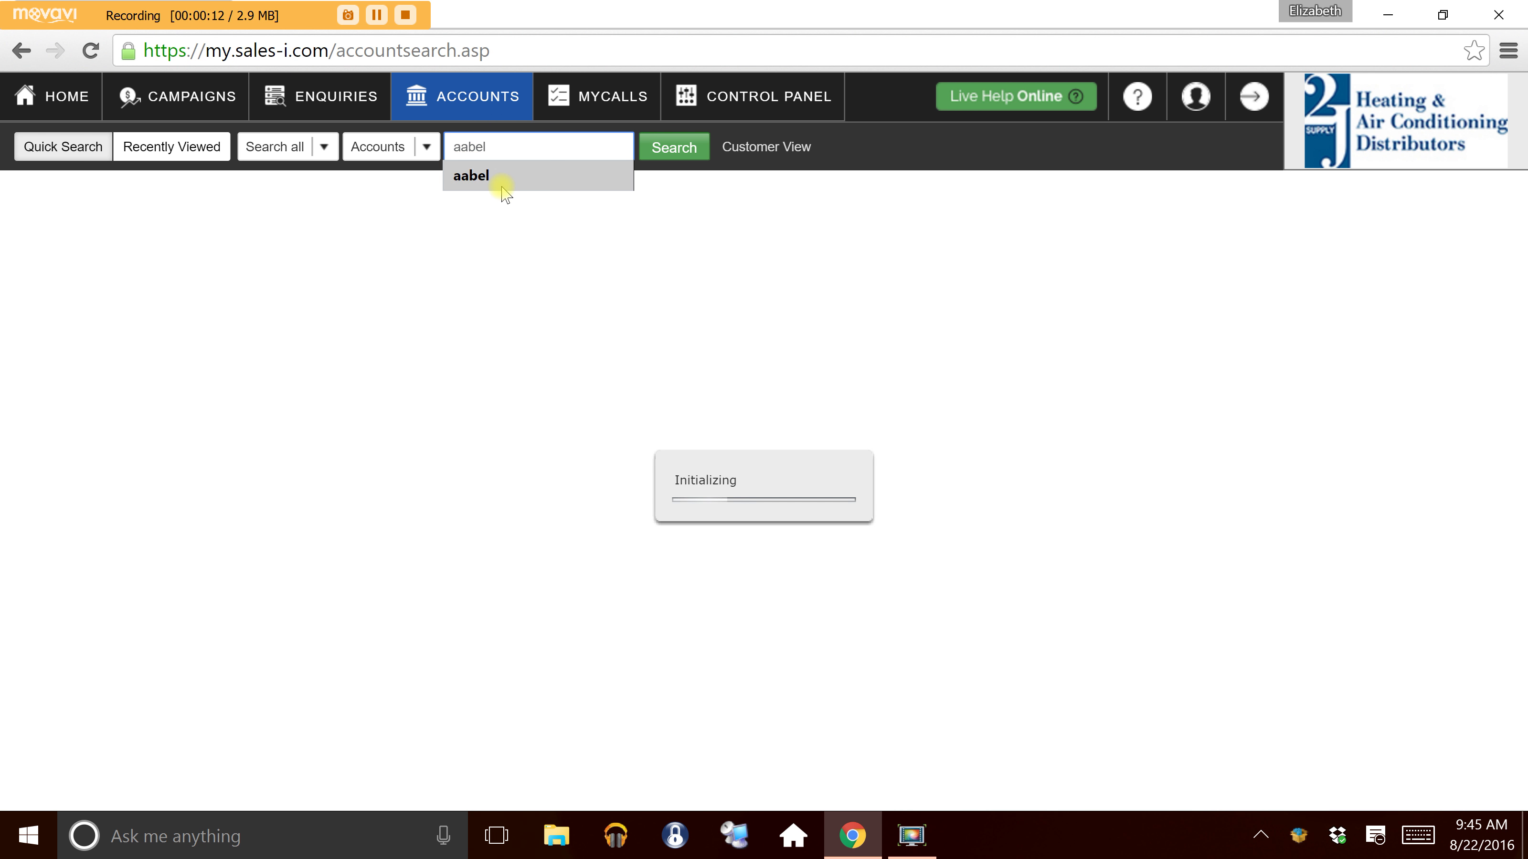
pyautogui.click(505, 182)
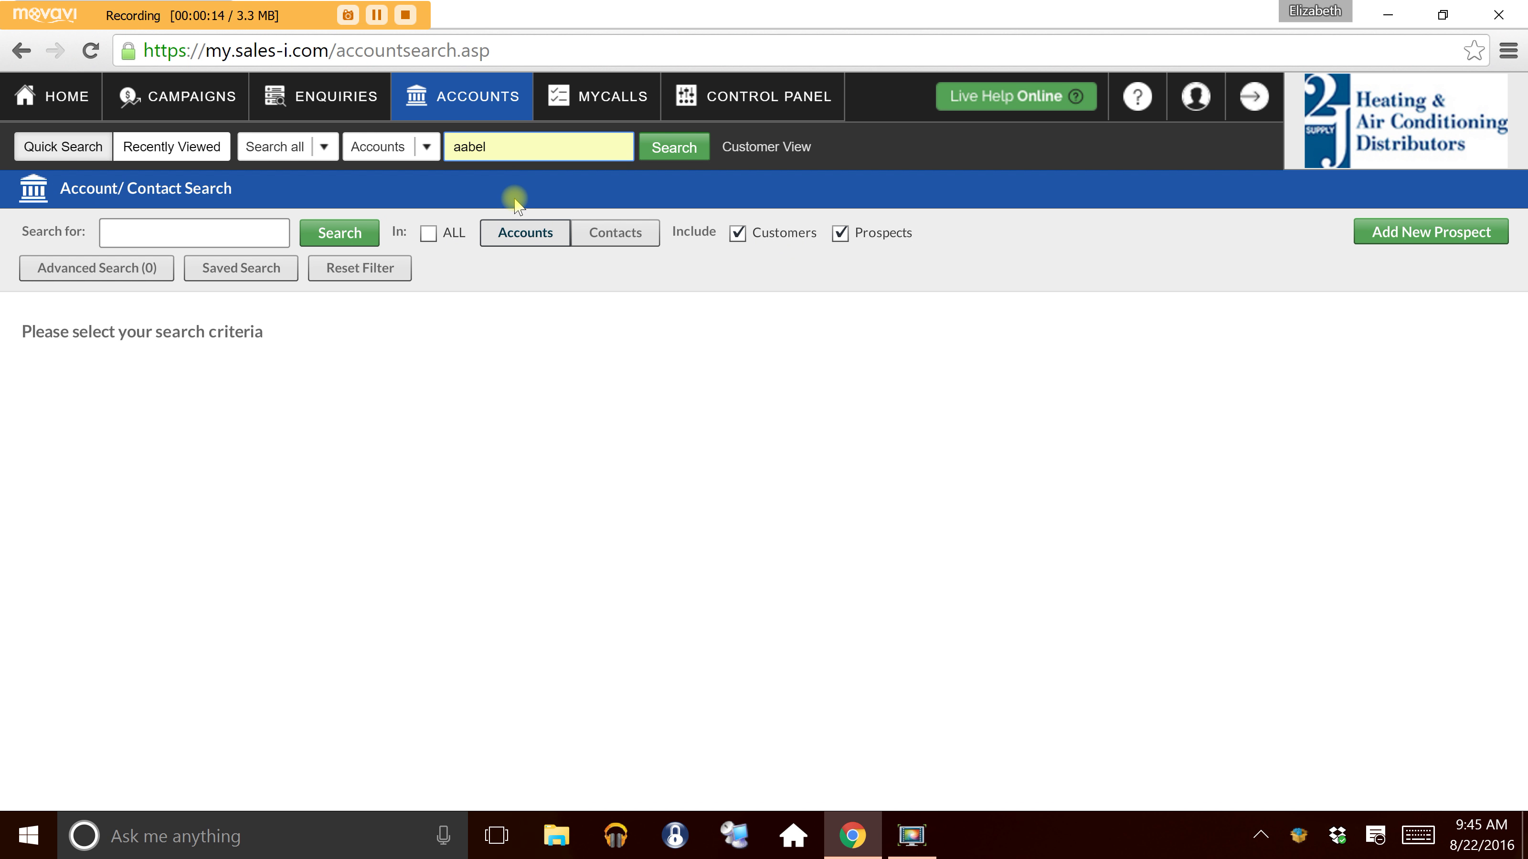
pyautogui.click(680, 155)
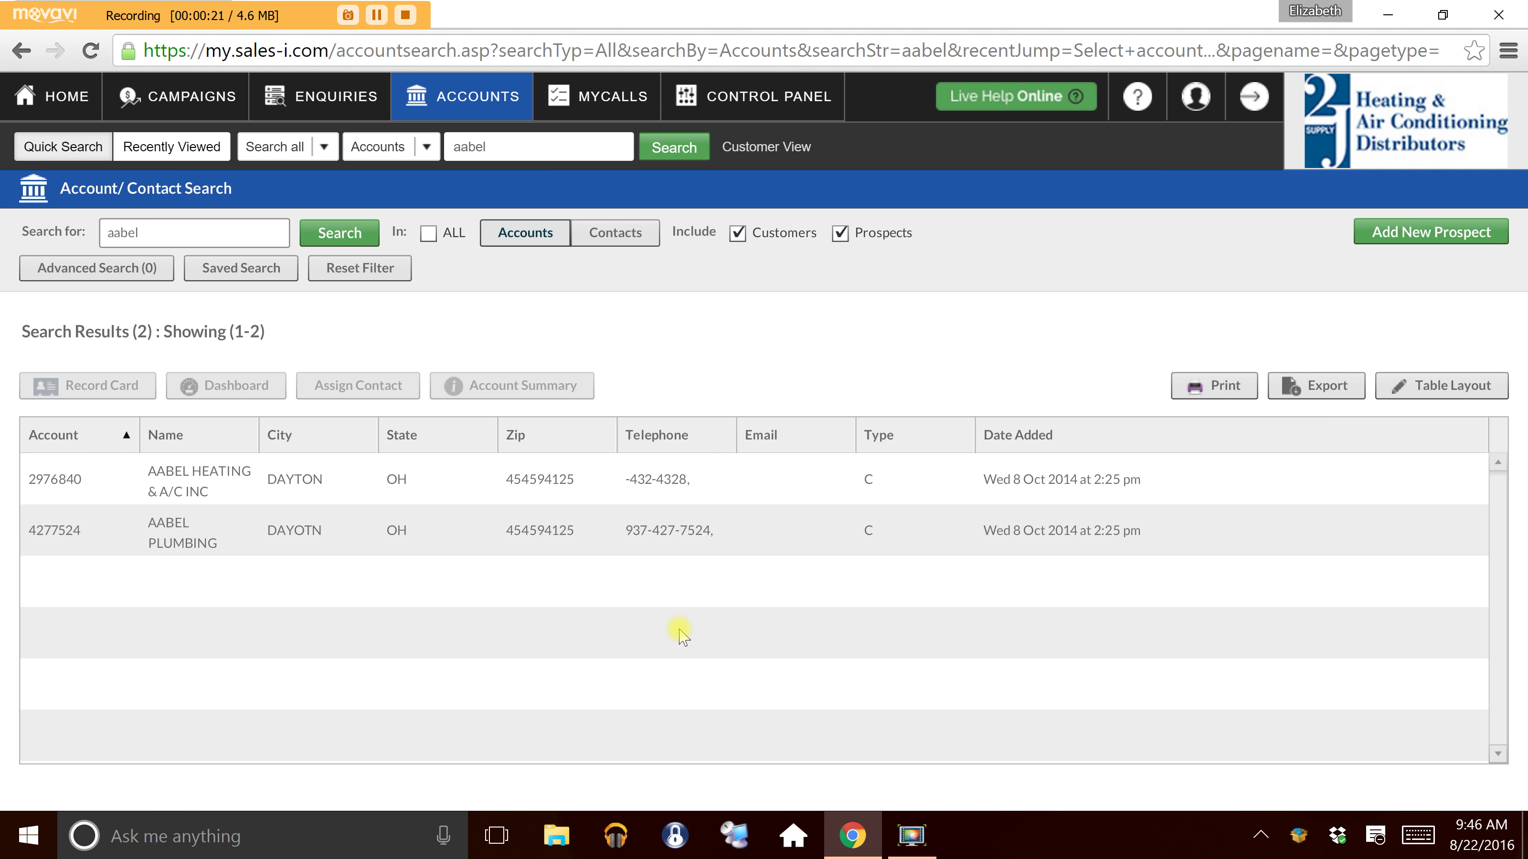
# Step: Open the AABEL HEATING & A/C INC record card and start a new call history note
pyautogui.click(358, 492)
pyautogui.click(69, 383)
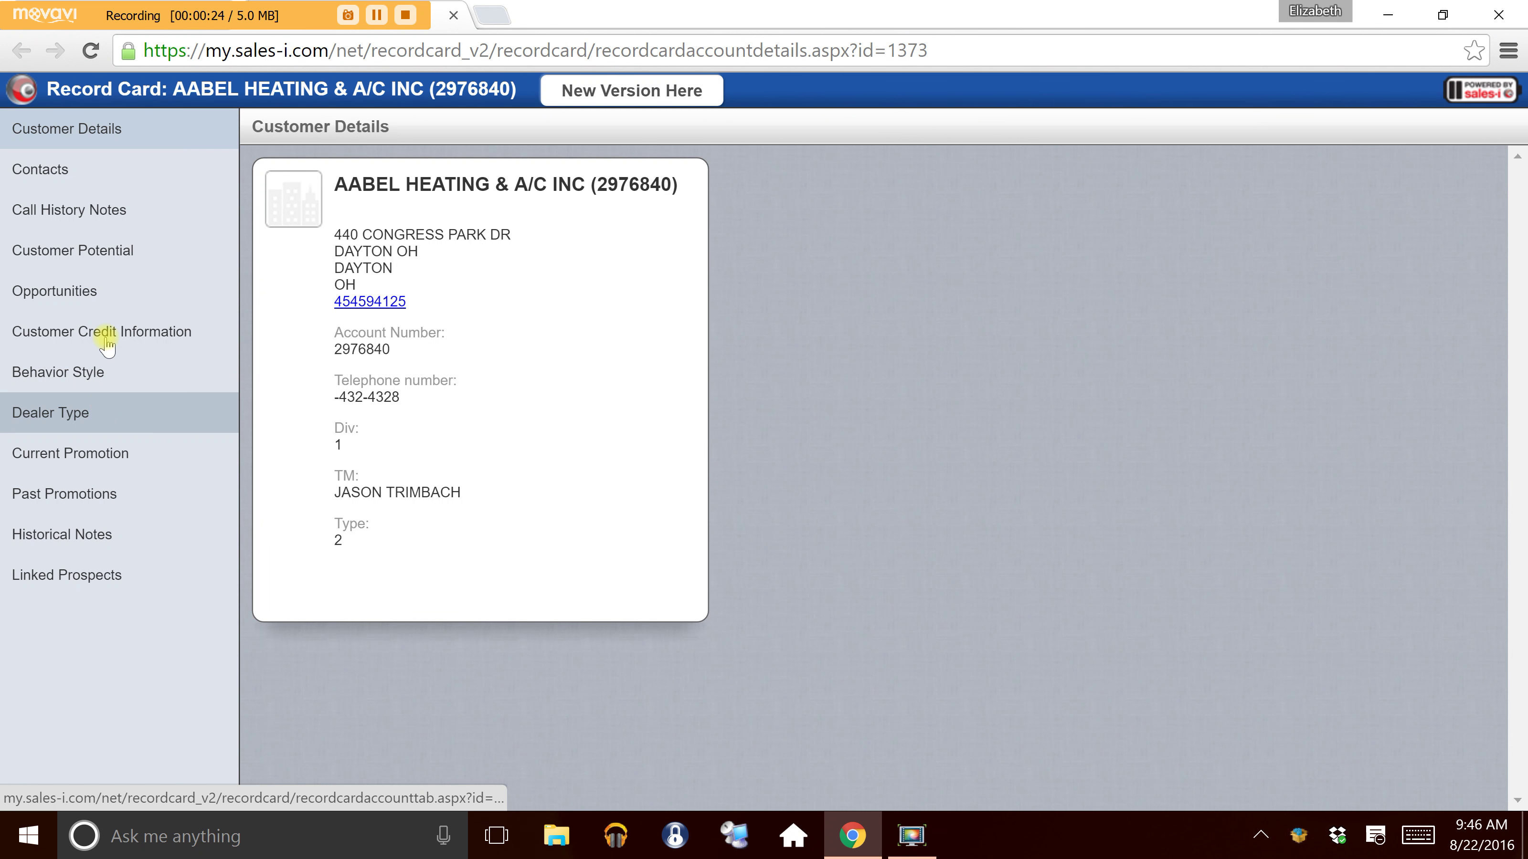
pyautogui.click(91, 211)
pyautogui.click(1446, 134)
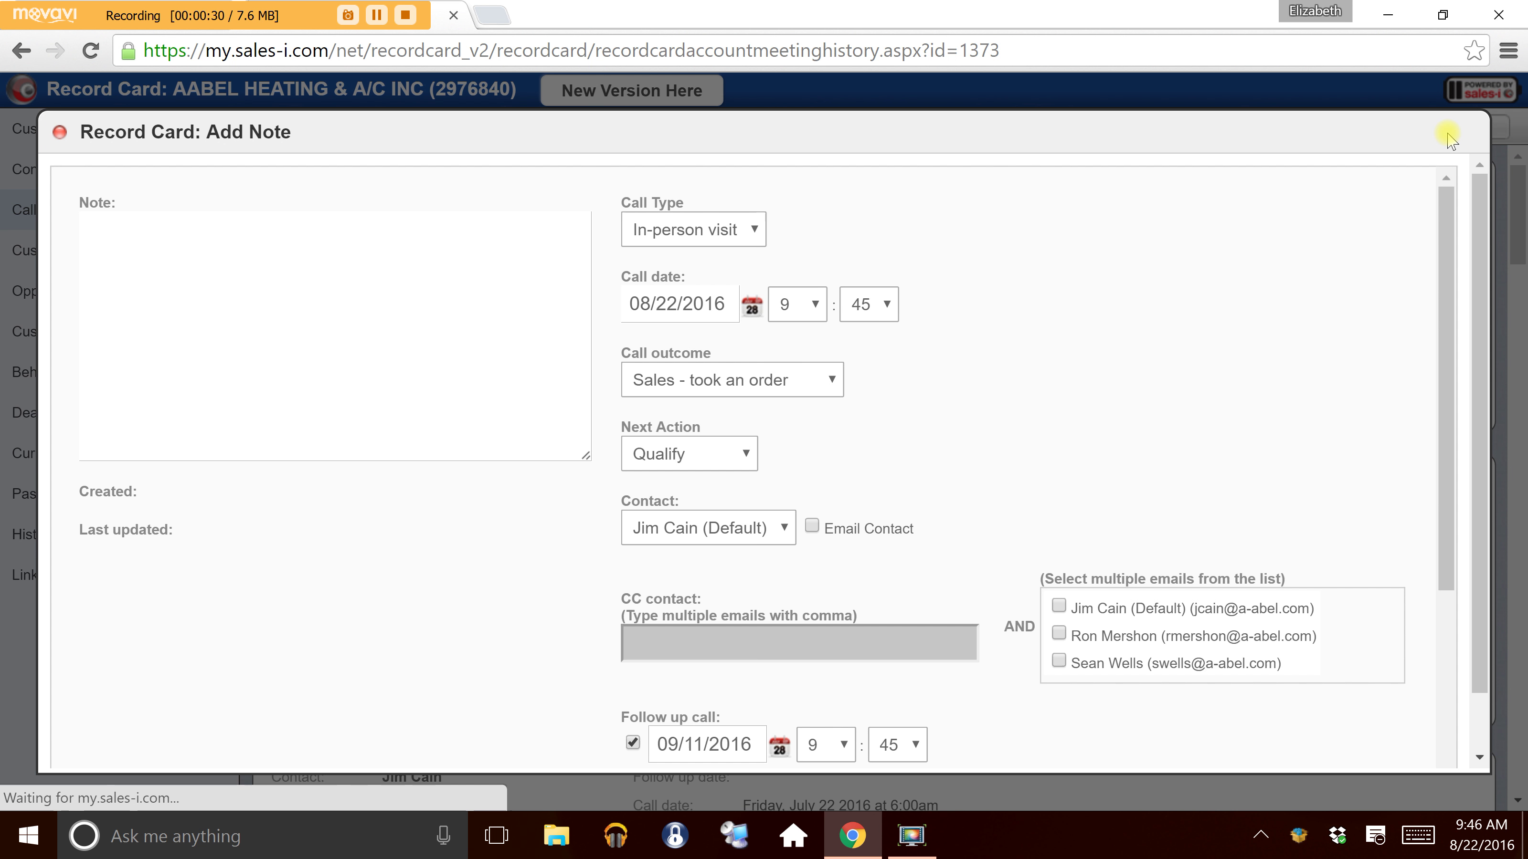
# Step: Turn off the follow-up call on the new note
pyautogui.scroll(-4, 1104, 509)
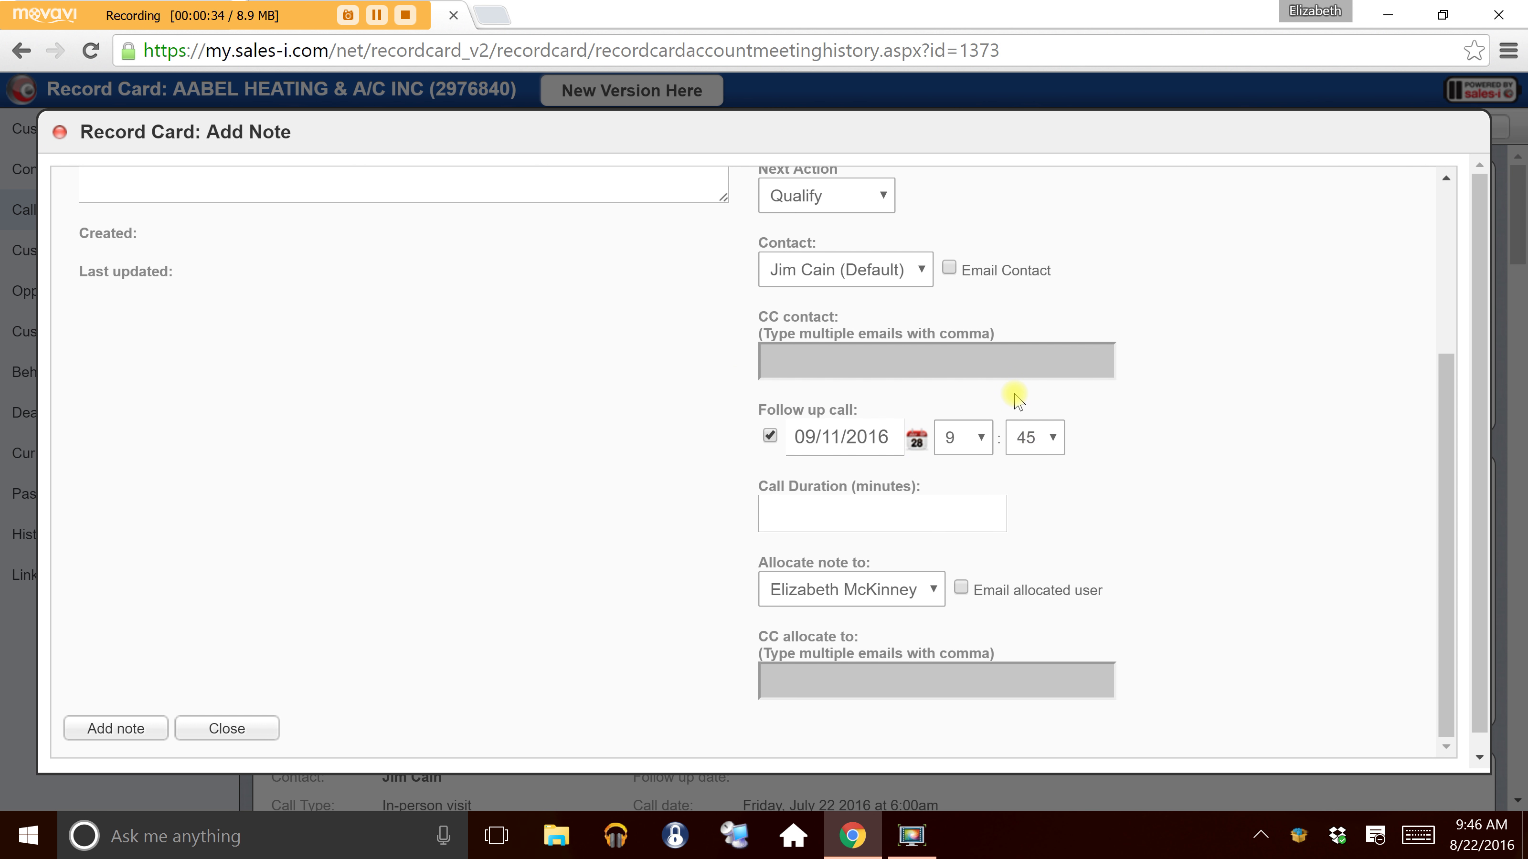
pyautogui.click(769, 436)
pyautogui.click(769, 436)
pyautogui.scroll(4, 614, 455)
pyautogui.scroll(-4, 617, 460)
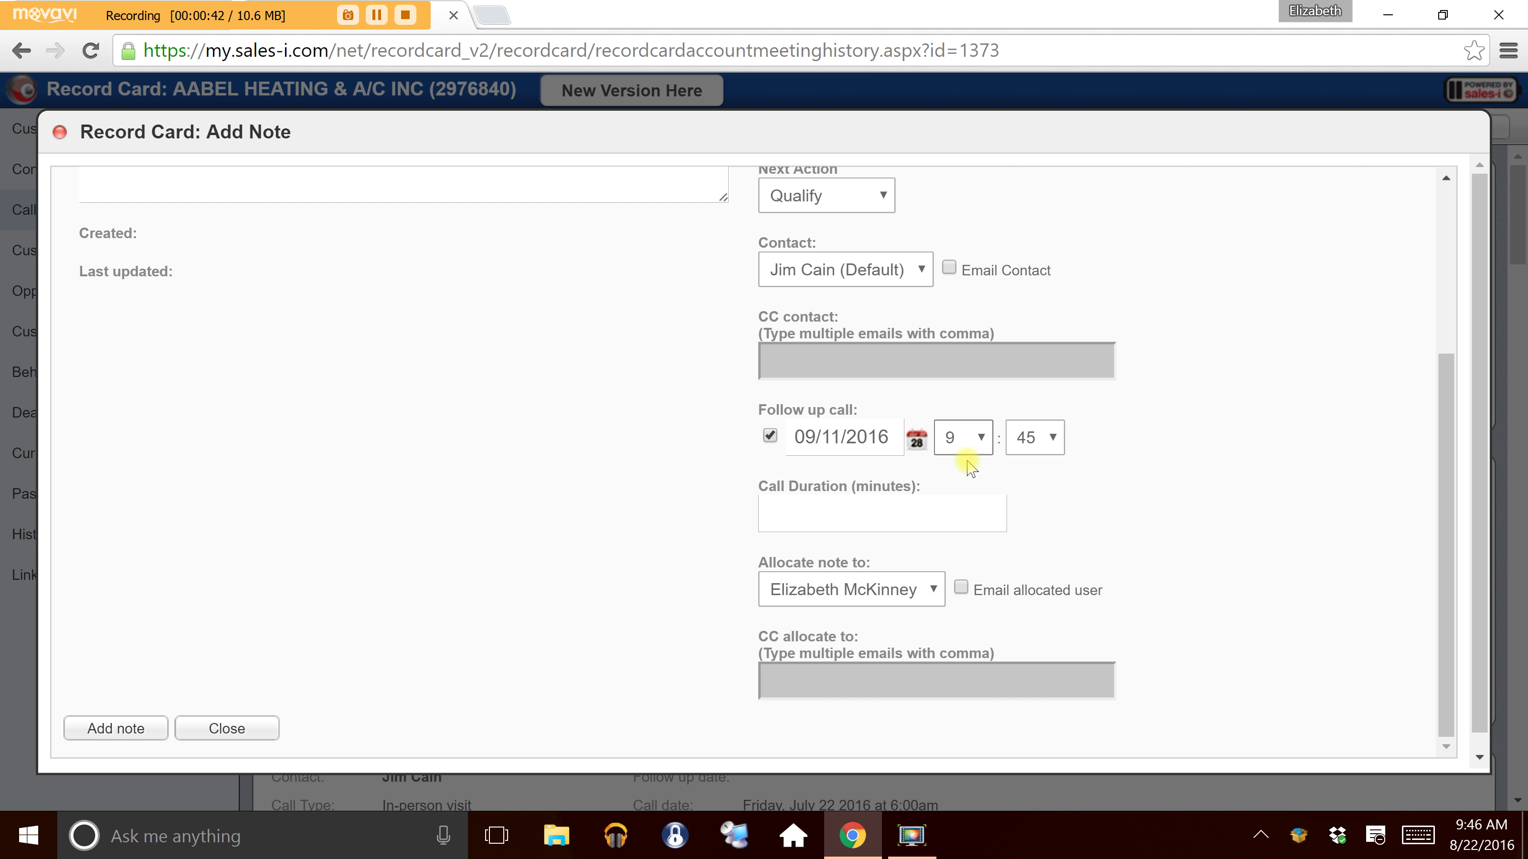
pyautogui.scroll(4, 648, 454)
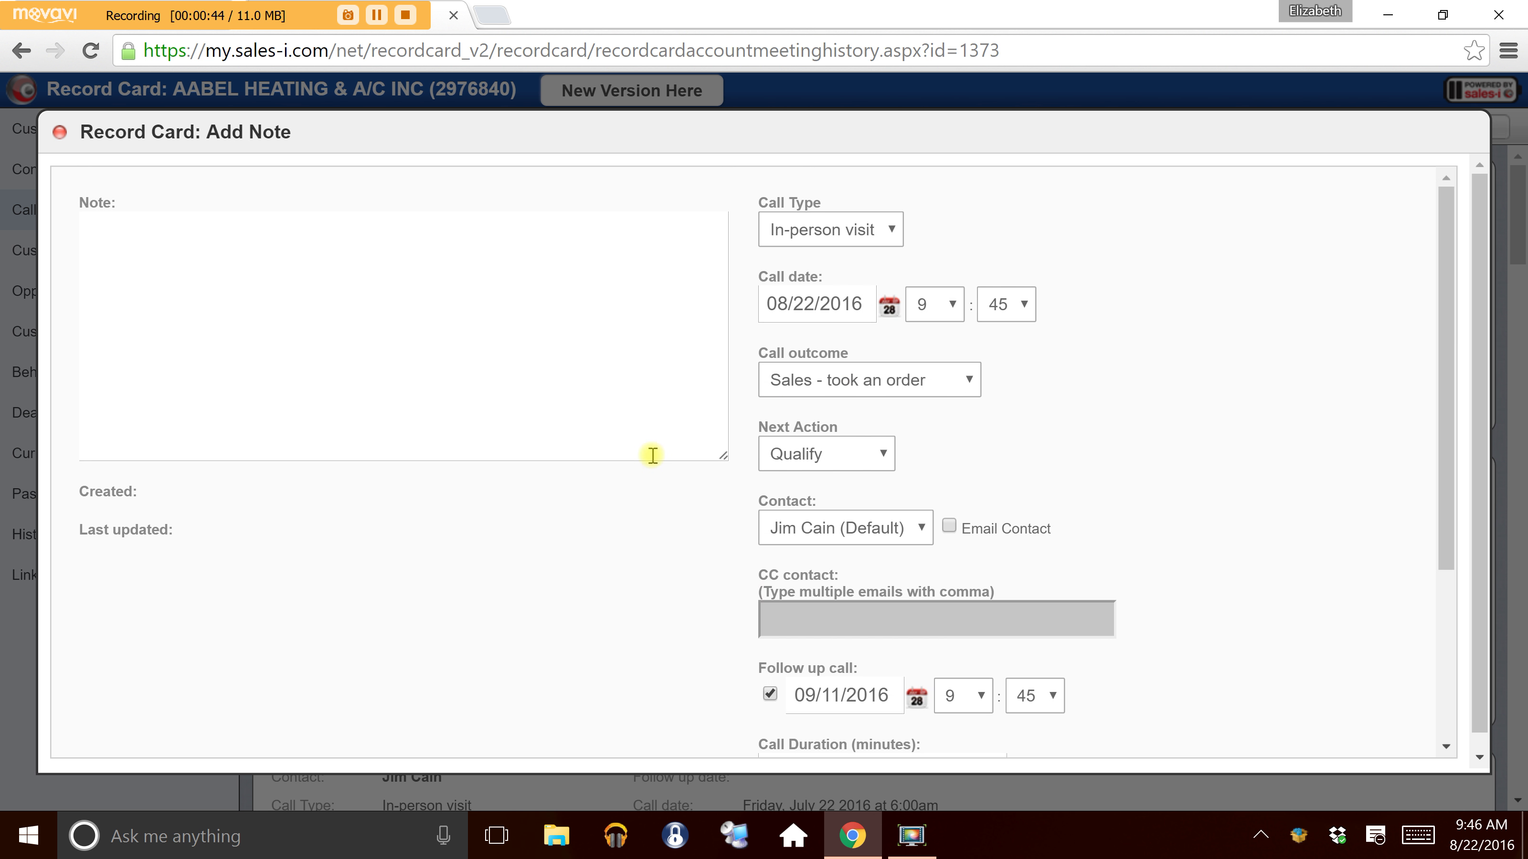
pyautogui.scroll(-2, 829, 617)
pyautogui.click(769, 574)
# Step: Review the Add Note form, then close it without saving the note
pyautogui.scroll(2, 655, 591)
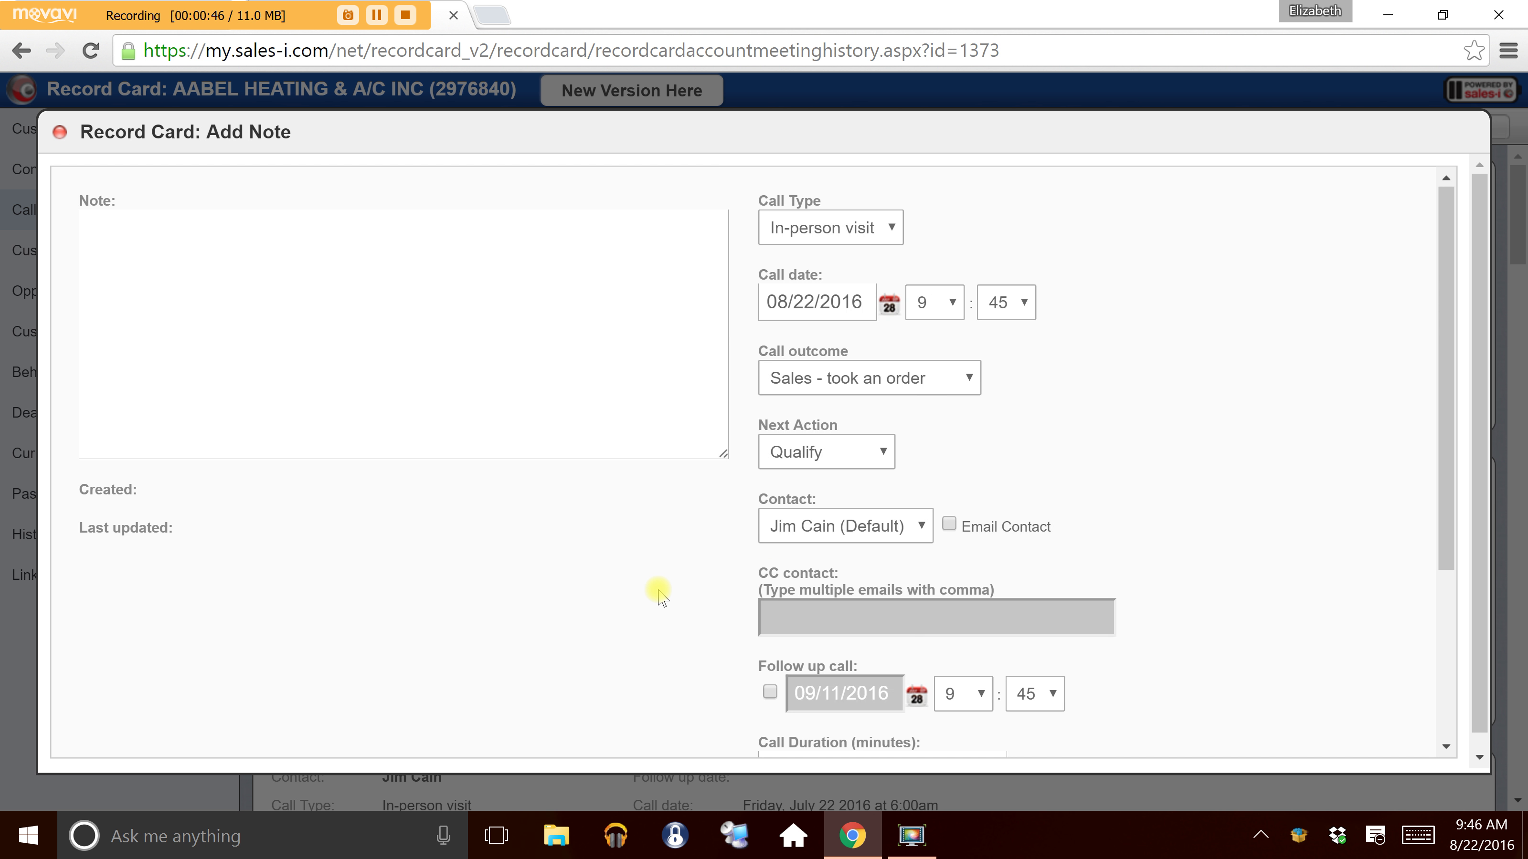
pyautogui.scroll(-3, 653, 596)
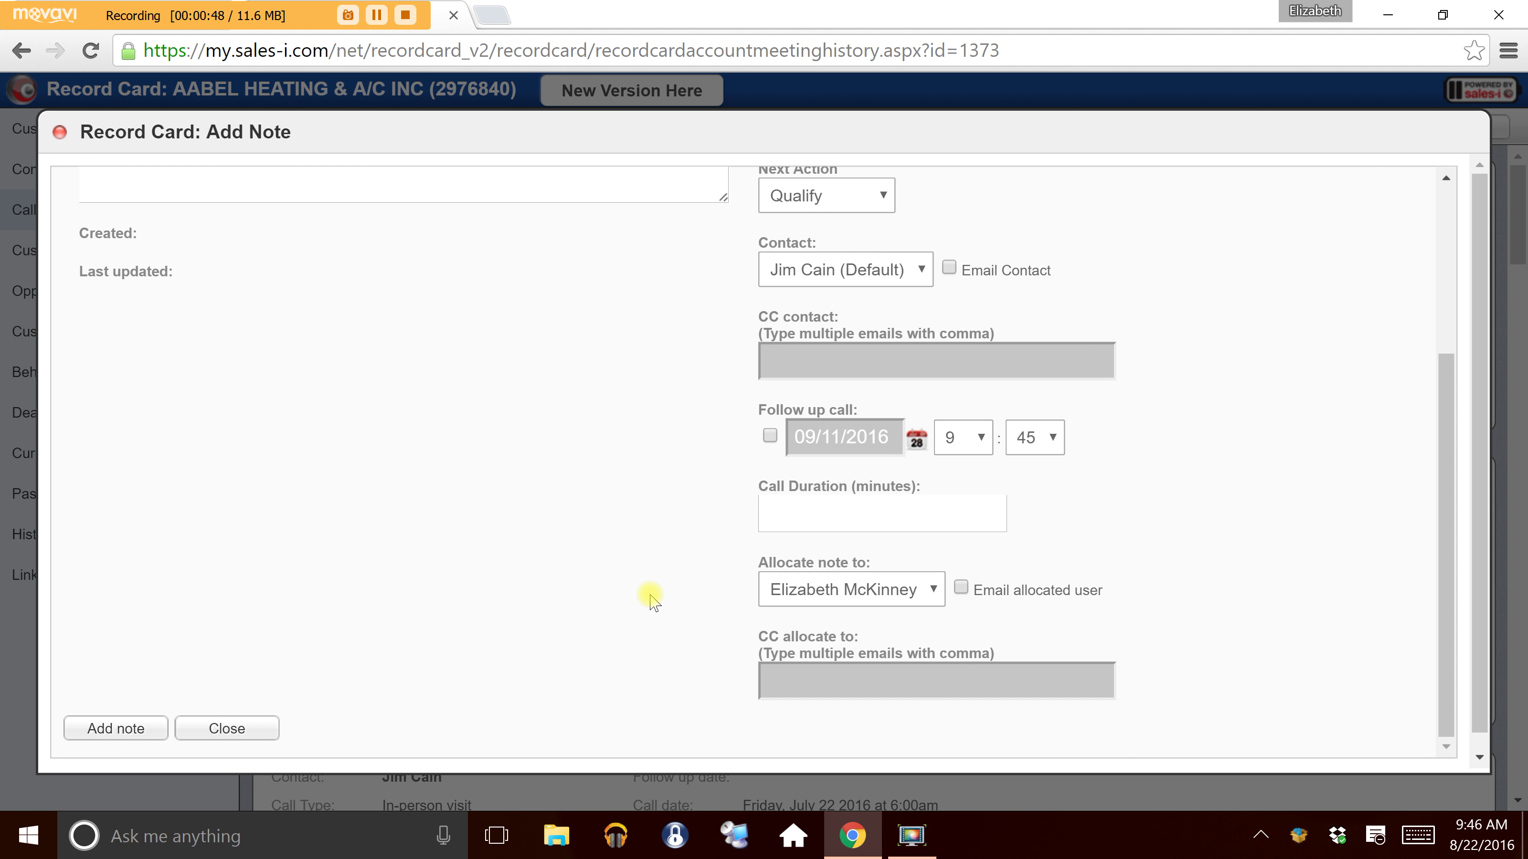
pyautogui.scroll(3, 526, 572)
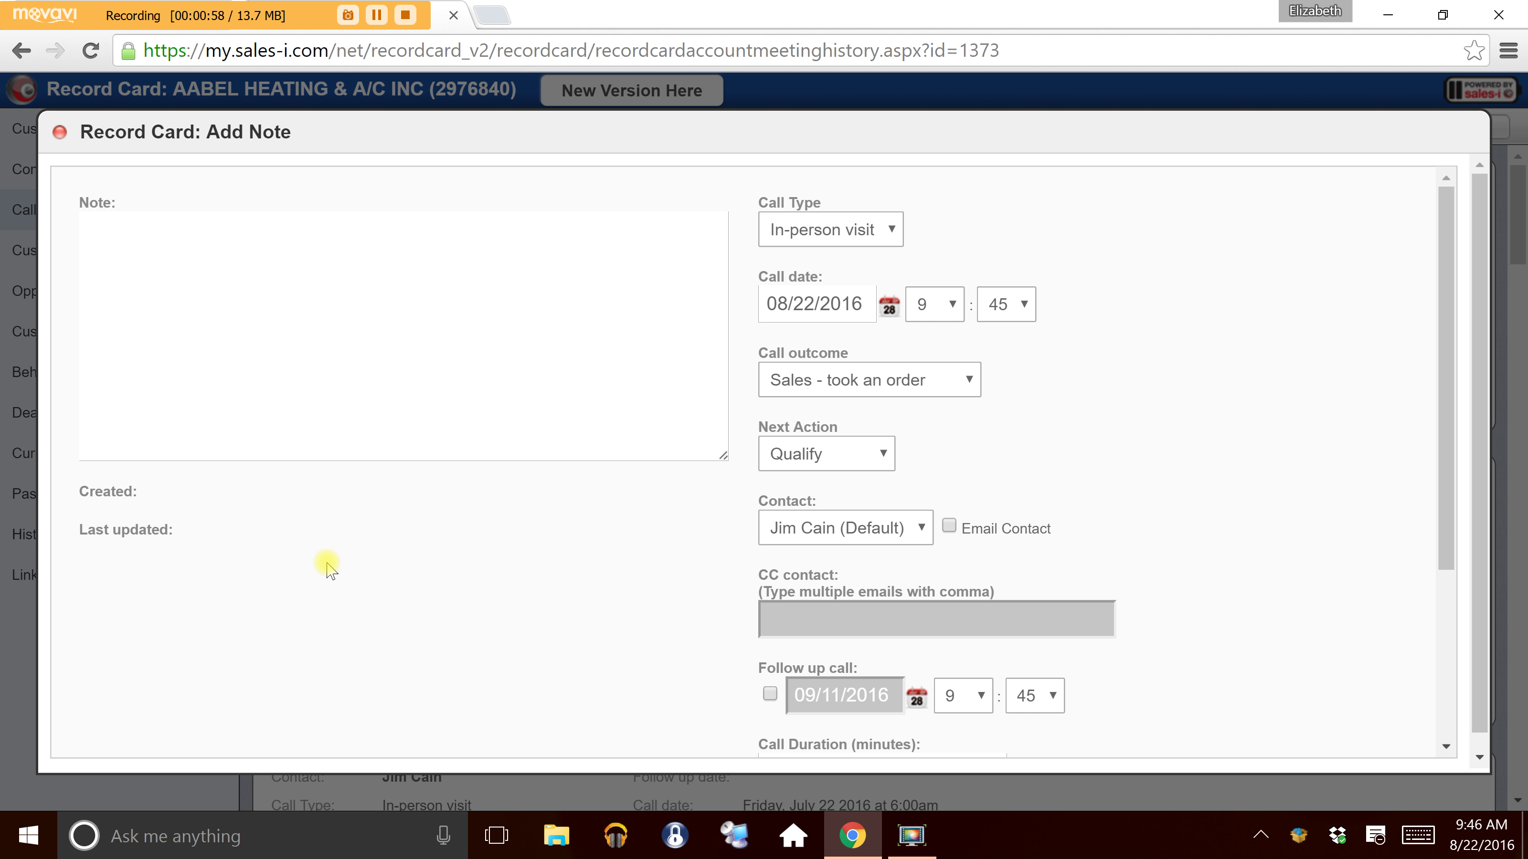
pyautogui.scroll(-3, 327, 570)
pyautogui.scroll(3, 801, 511)
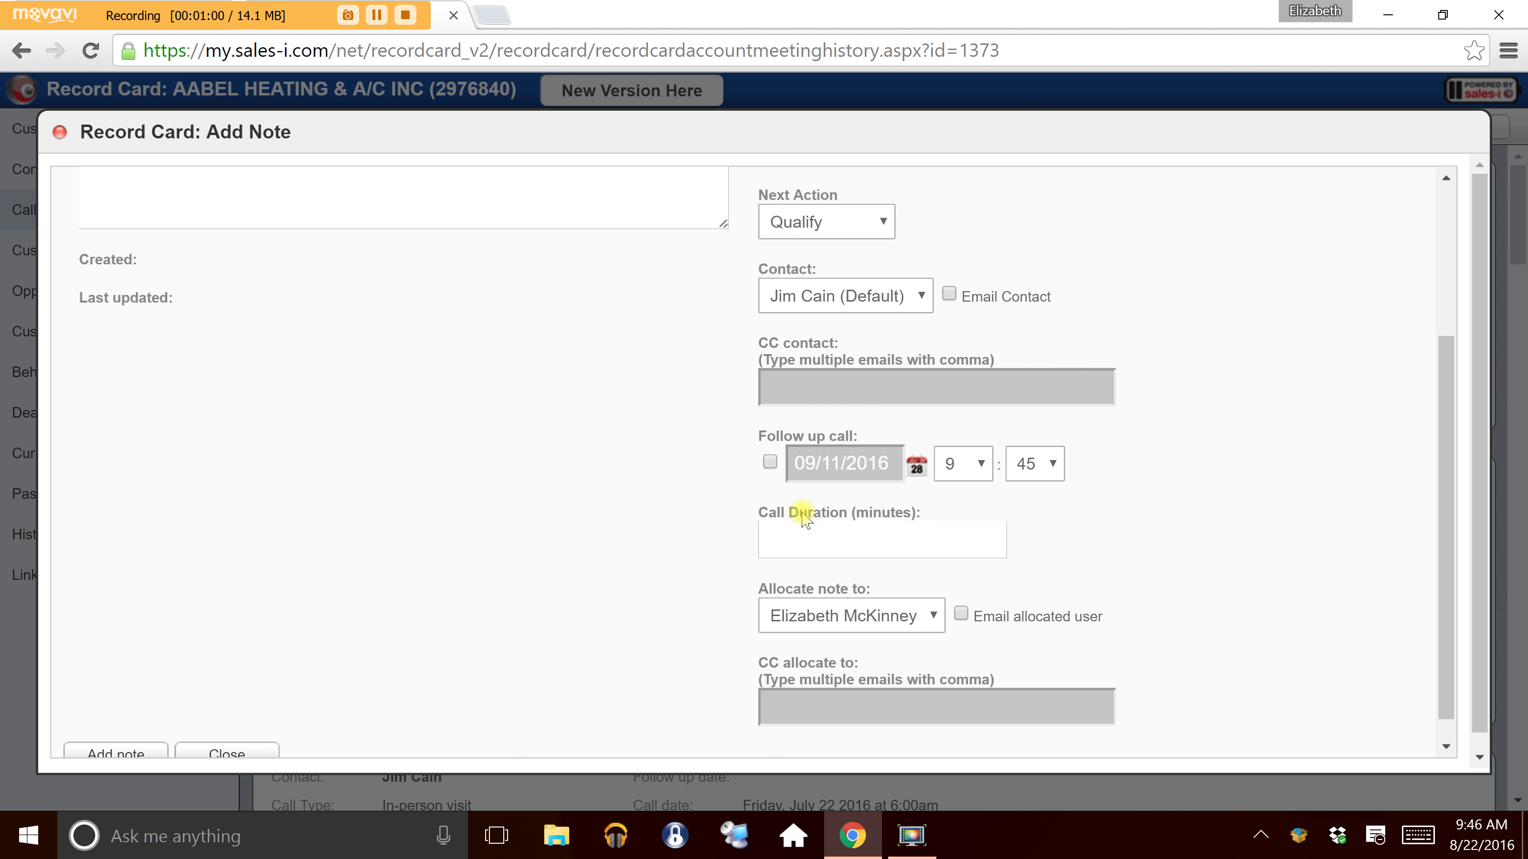
pyautogui.scroll(-3, 587, 562)
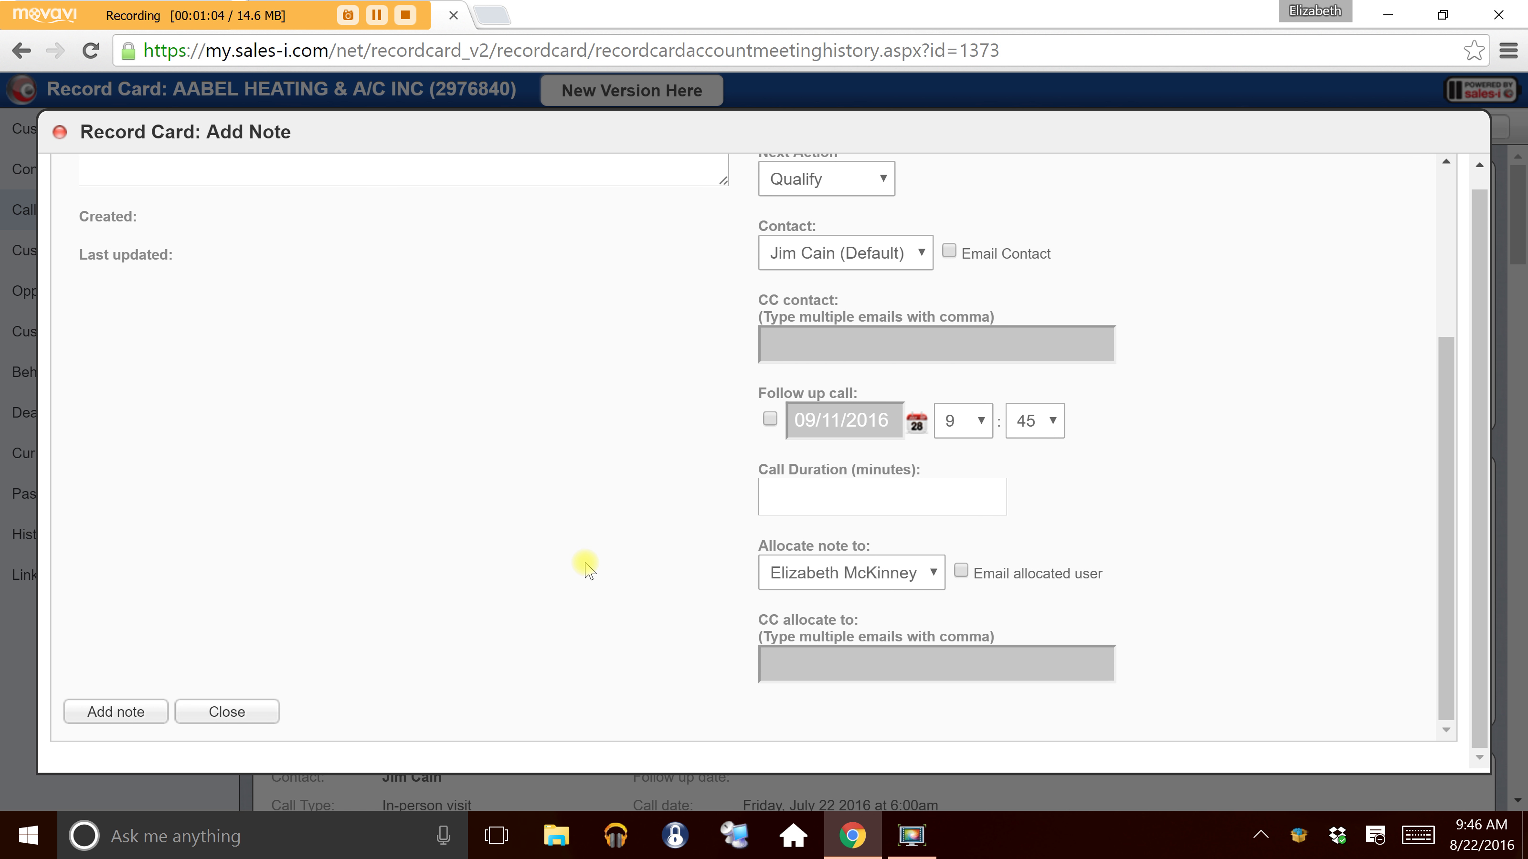
pyautogui.click(224, 714)
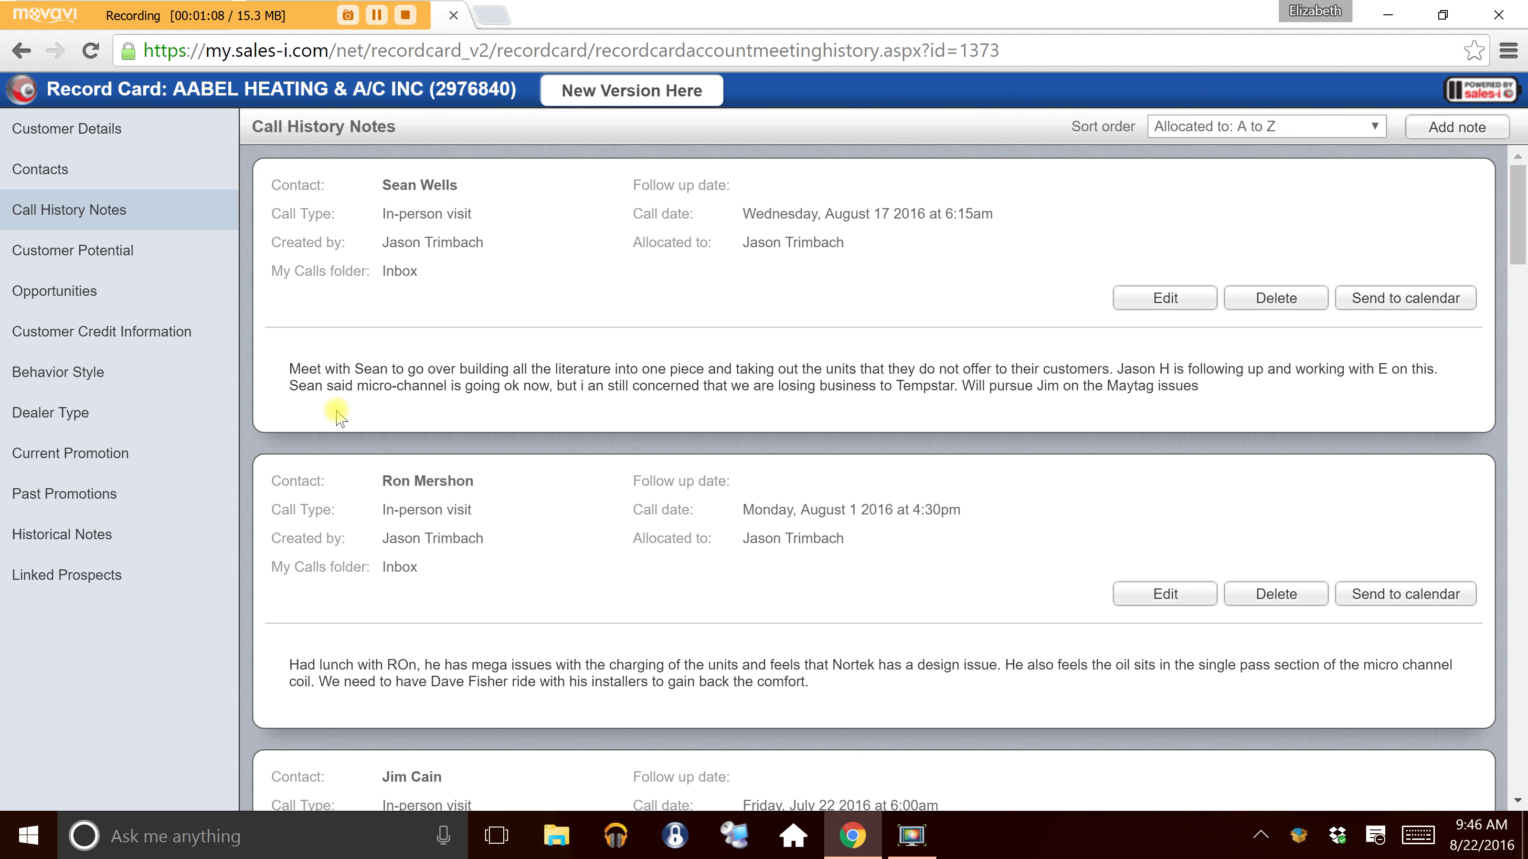
# Step: Close the record card and add a call from the August 2016 MyCalls follow-up calendar
pyautogui.click(453, 15)
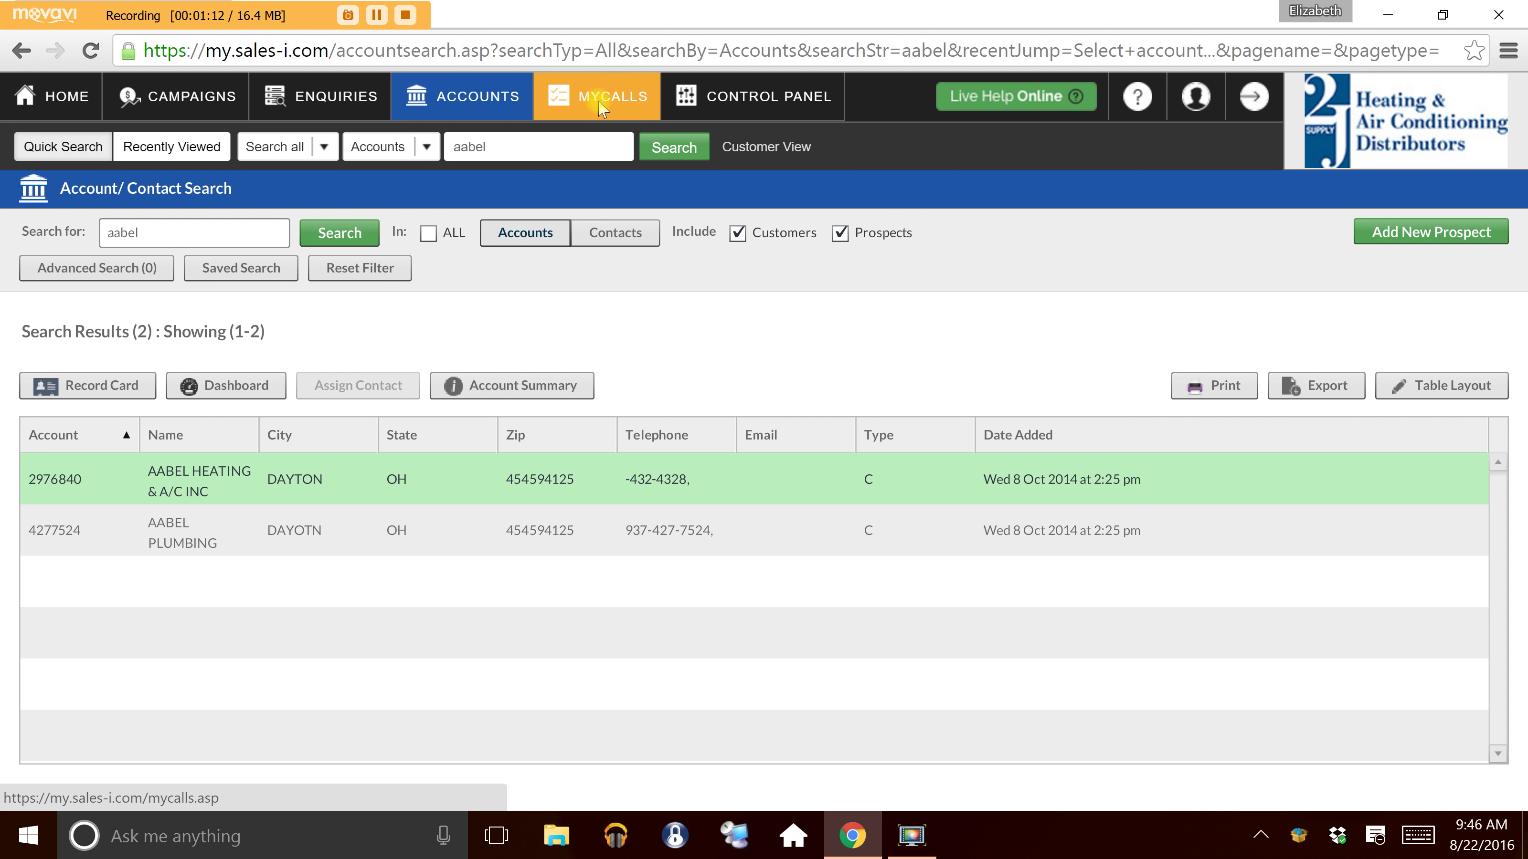
pyautogui.click(613, 118)
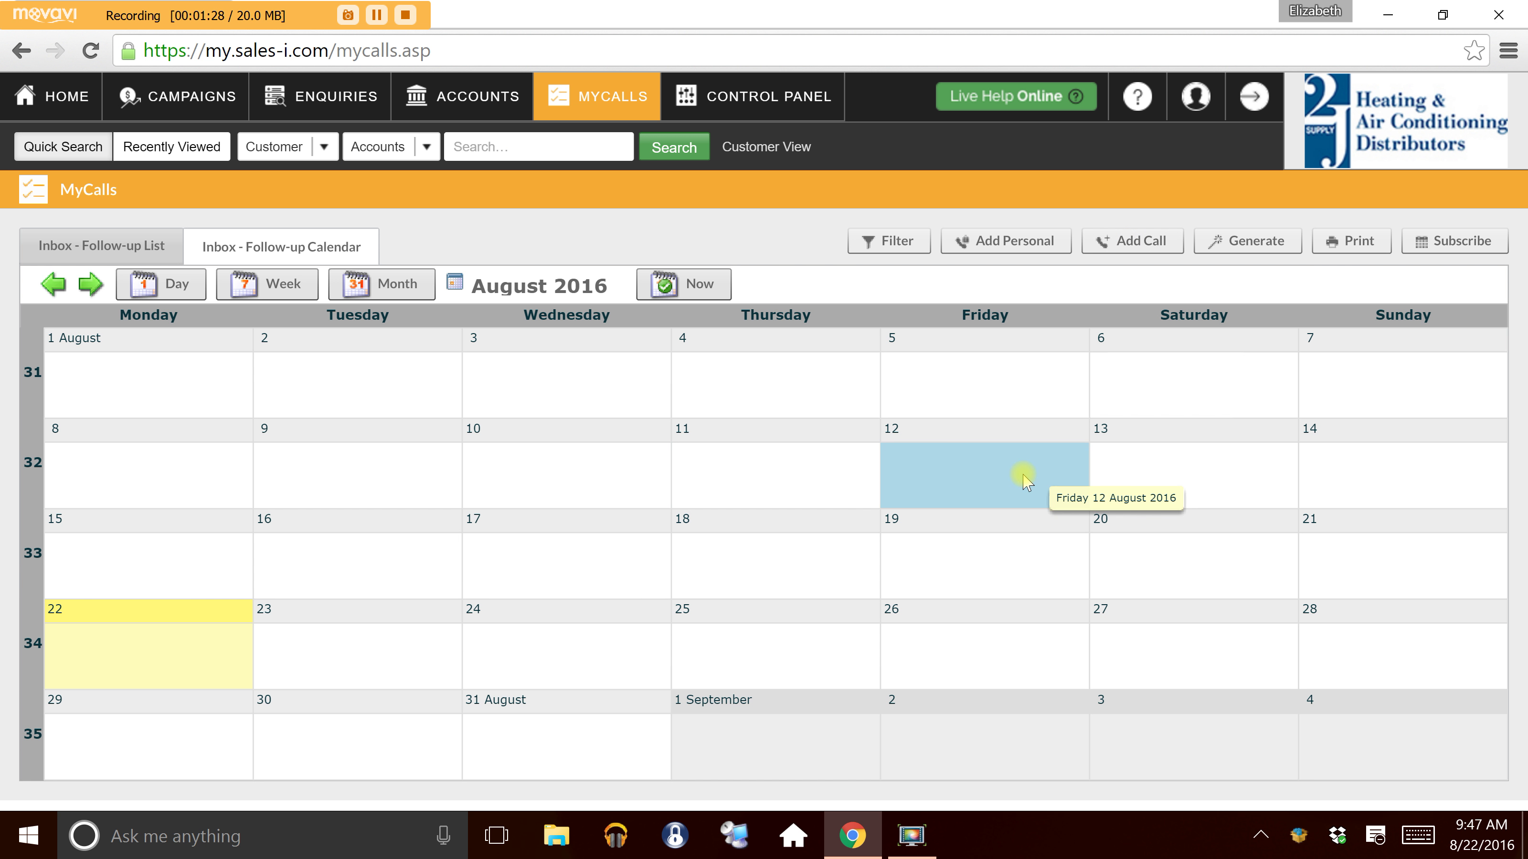
pyautogui.click(969, 453)
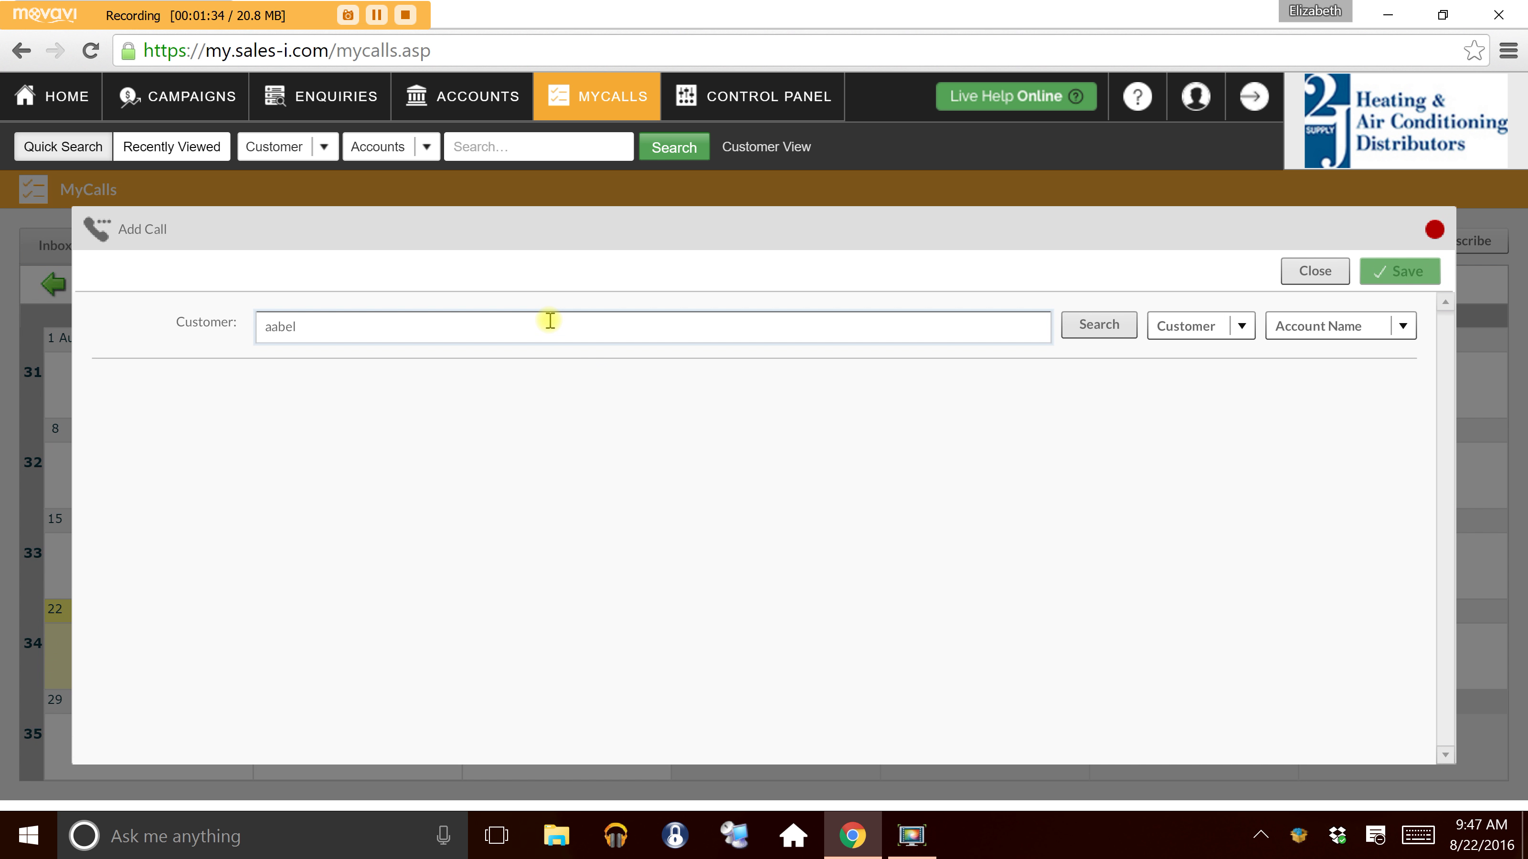
pyautogui.click(1092, 328)
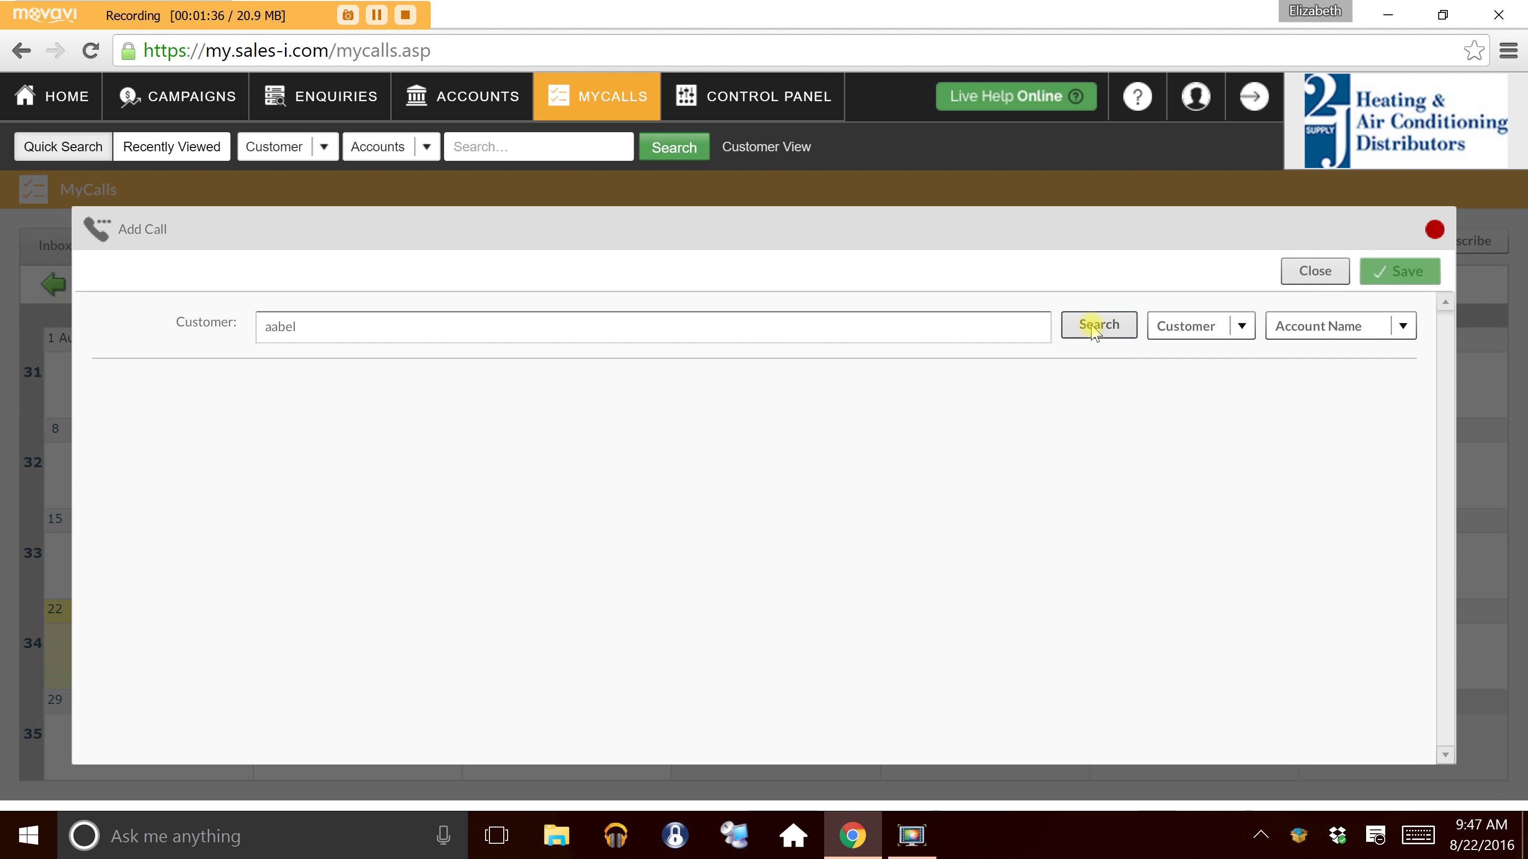
pyautogui.click(882, 367)
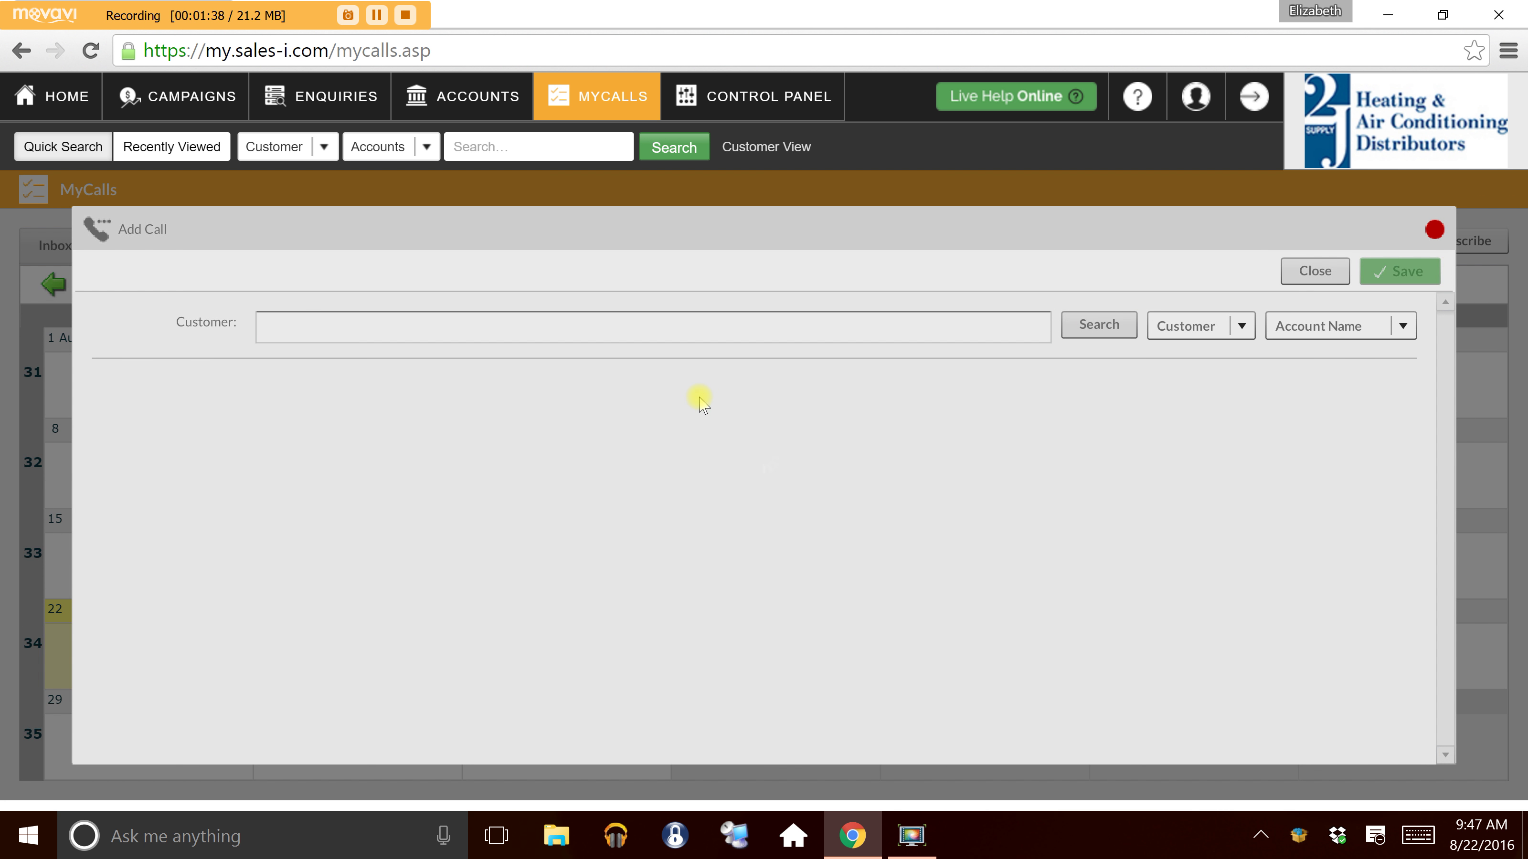
pyautogui.scroll(-1, 556, 500)
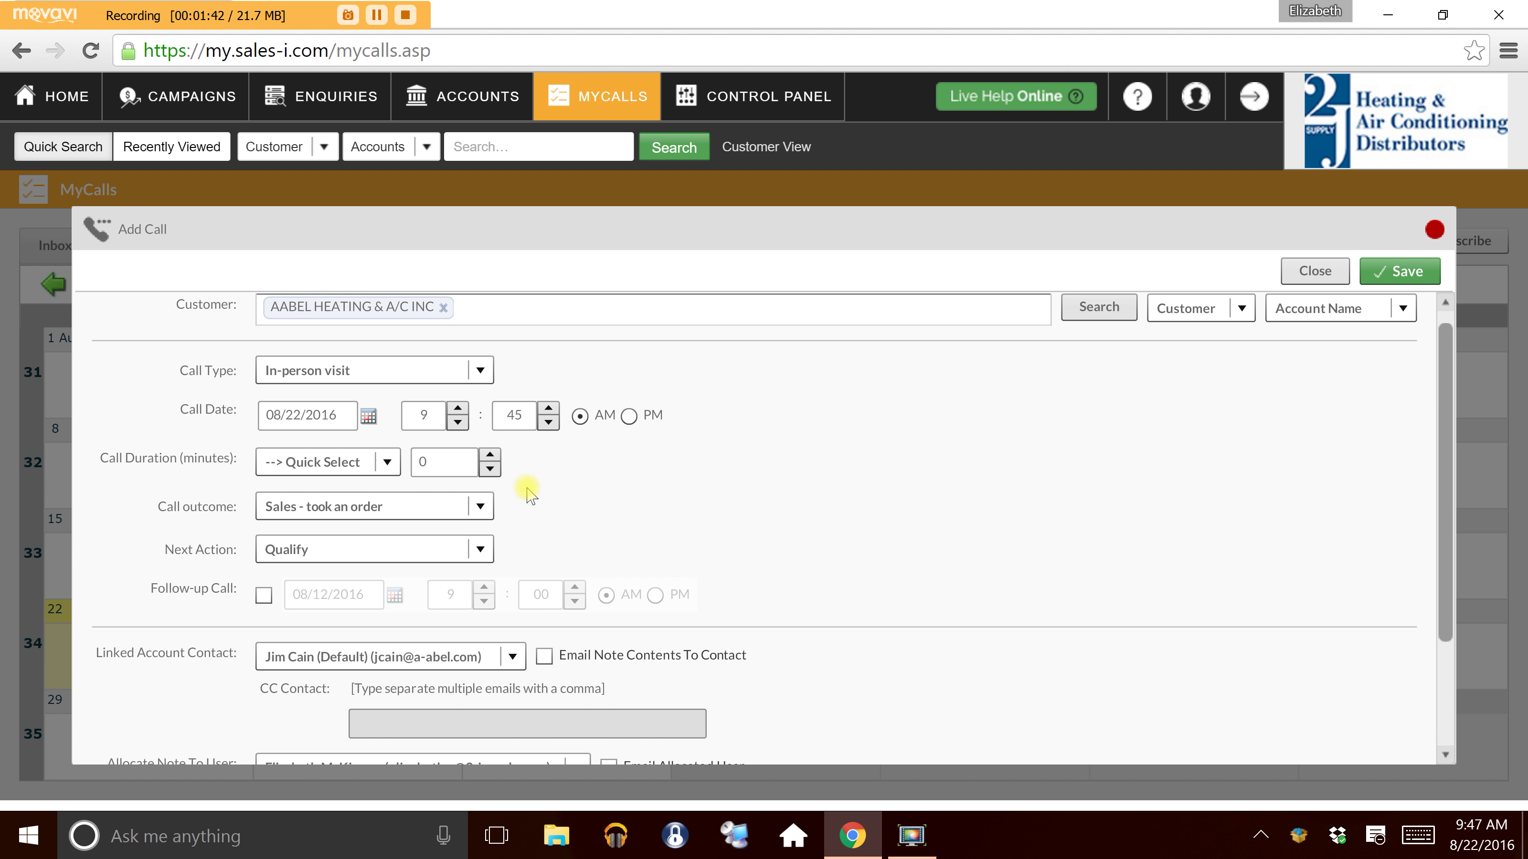
pyautogui.scroll(-2, 433, 471)
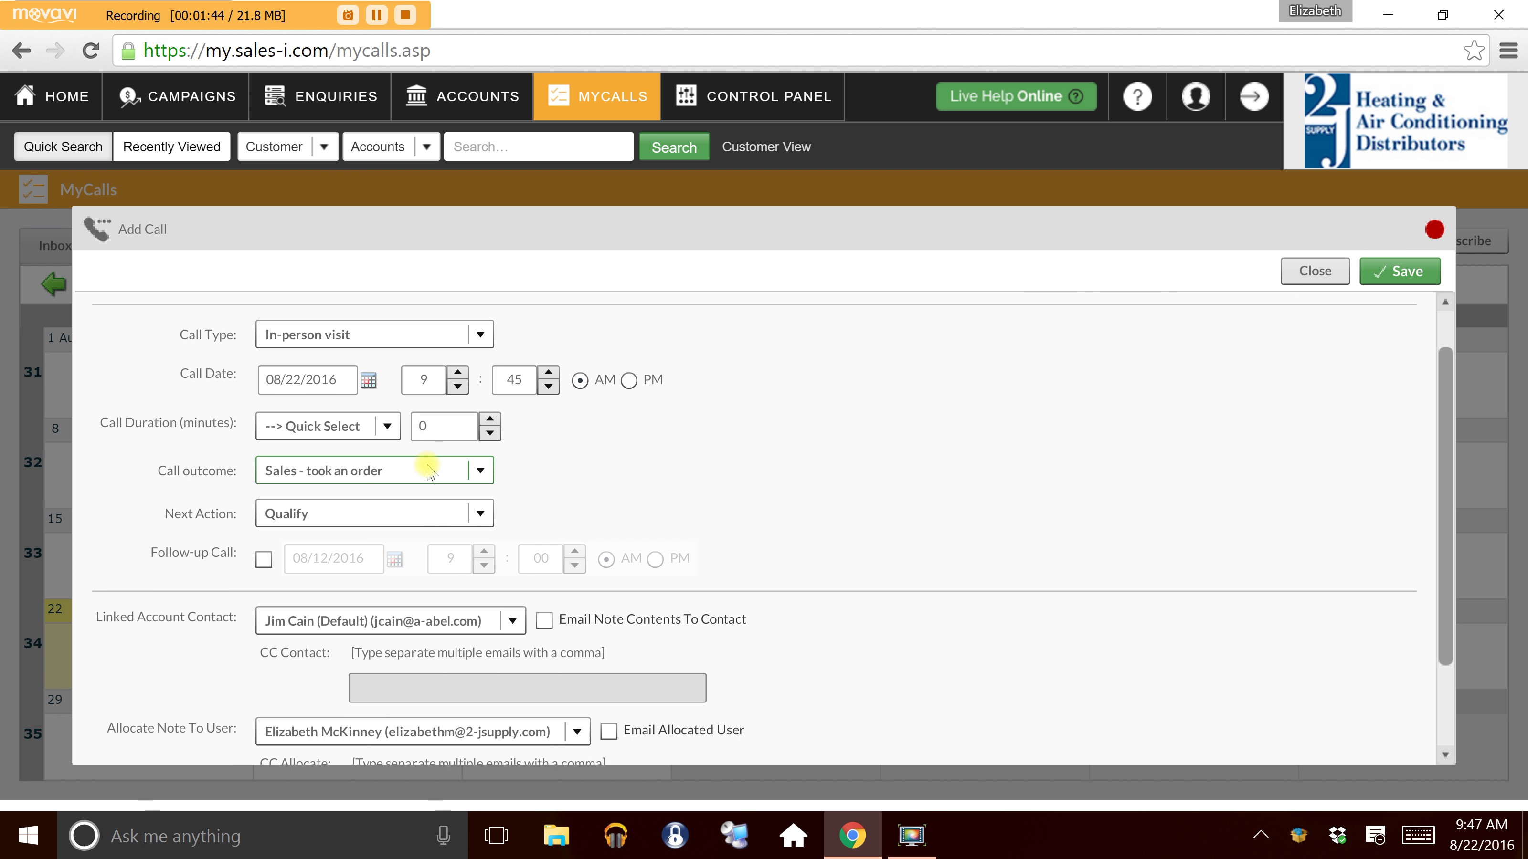
pyautogui.scroll(2, 586, 497)
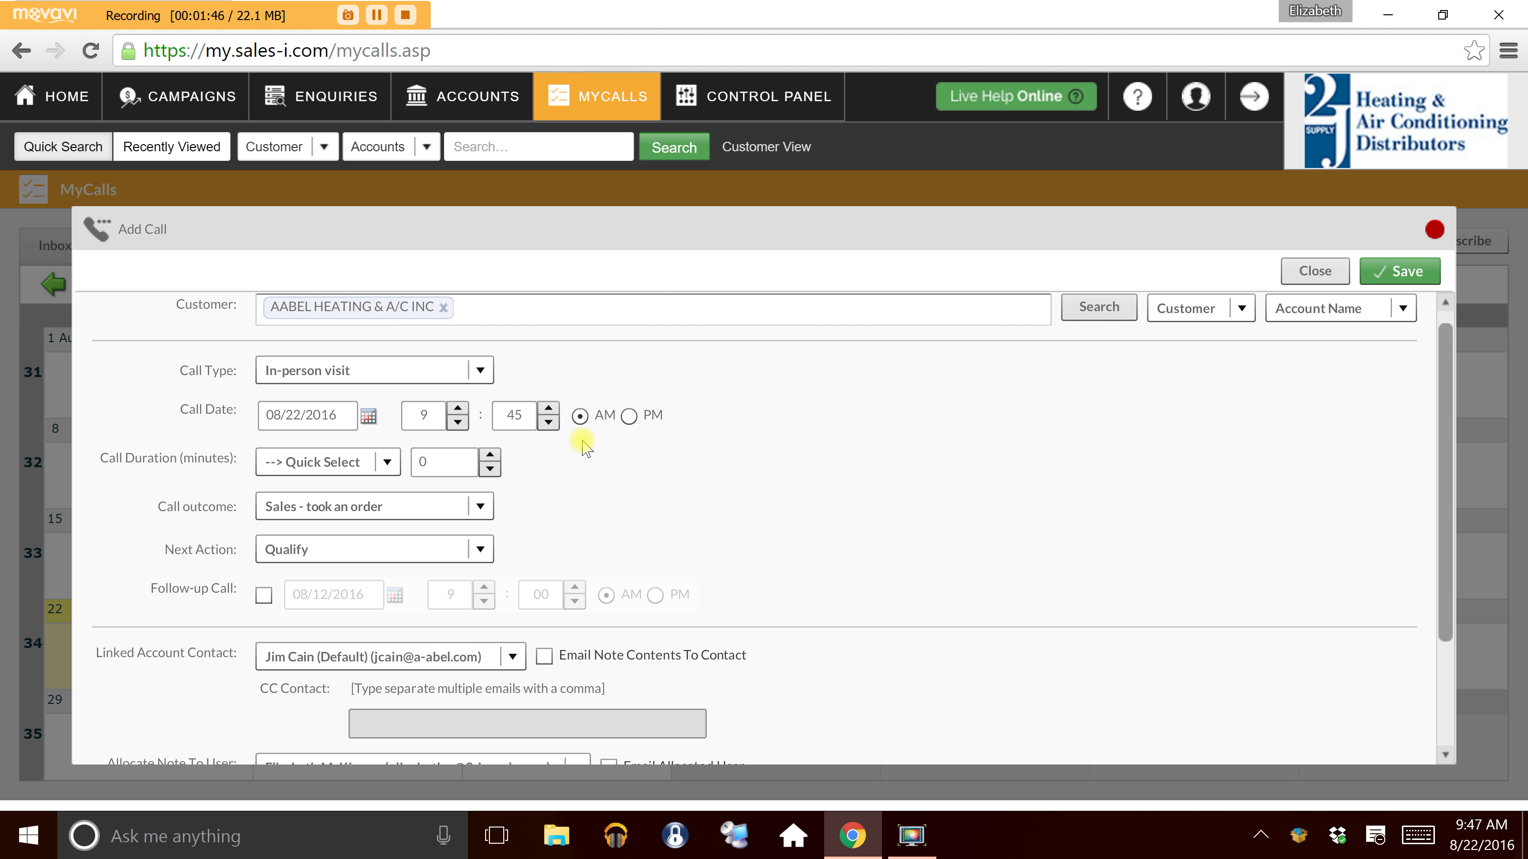
pyautogui.scroll(-2, 587, 466)
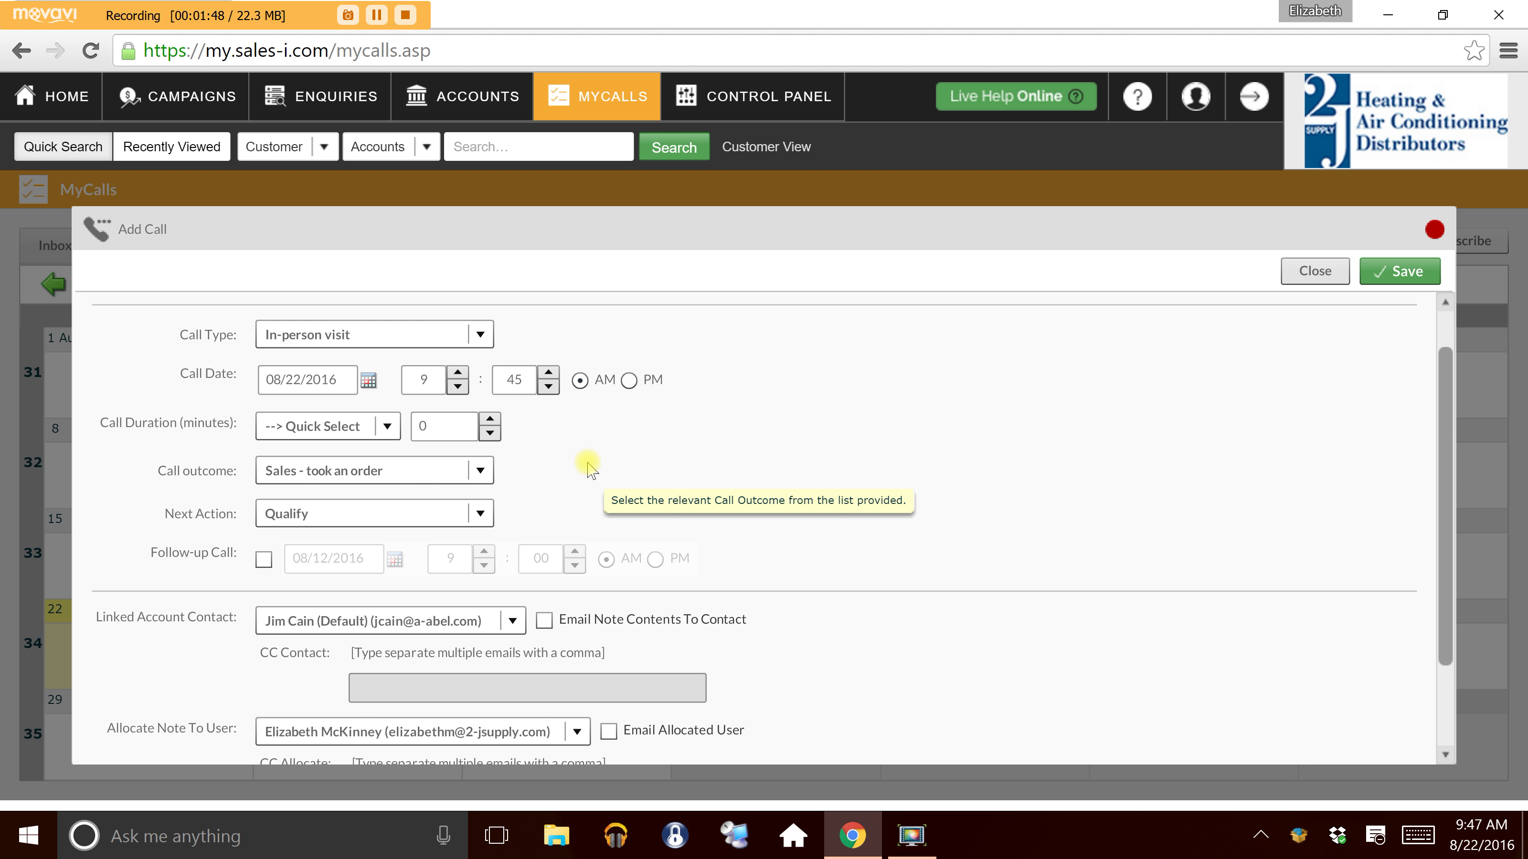
pyautogui.scroll(3, 263, 566)
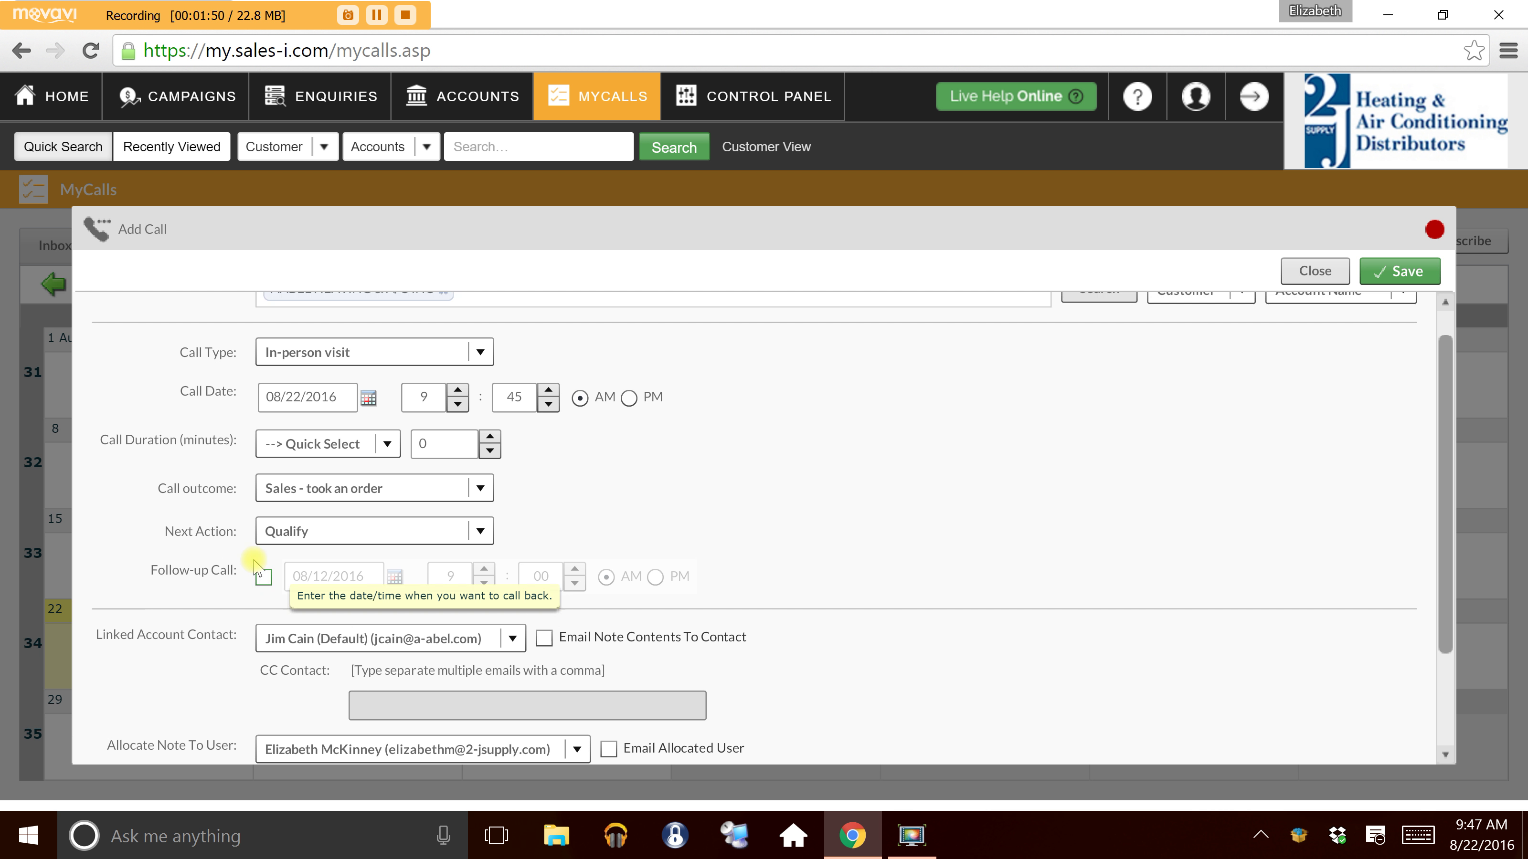
pyautogui.scroll(-2, 254, 565)
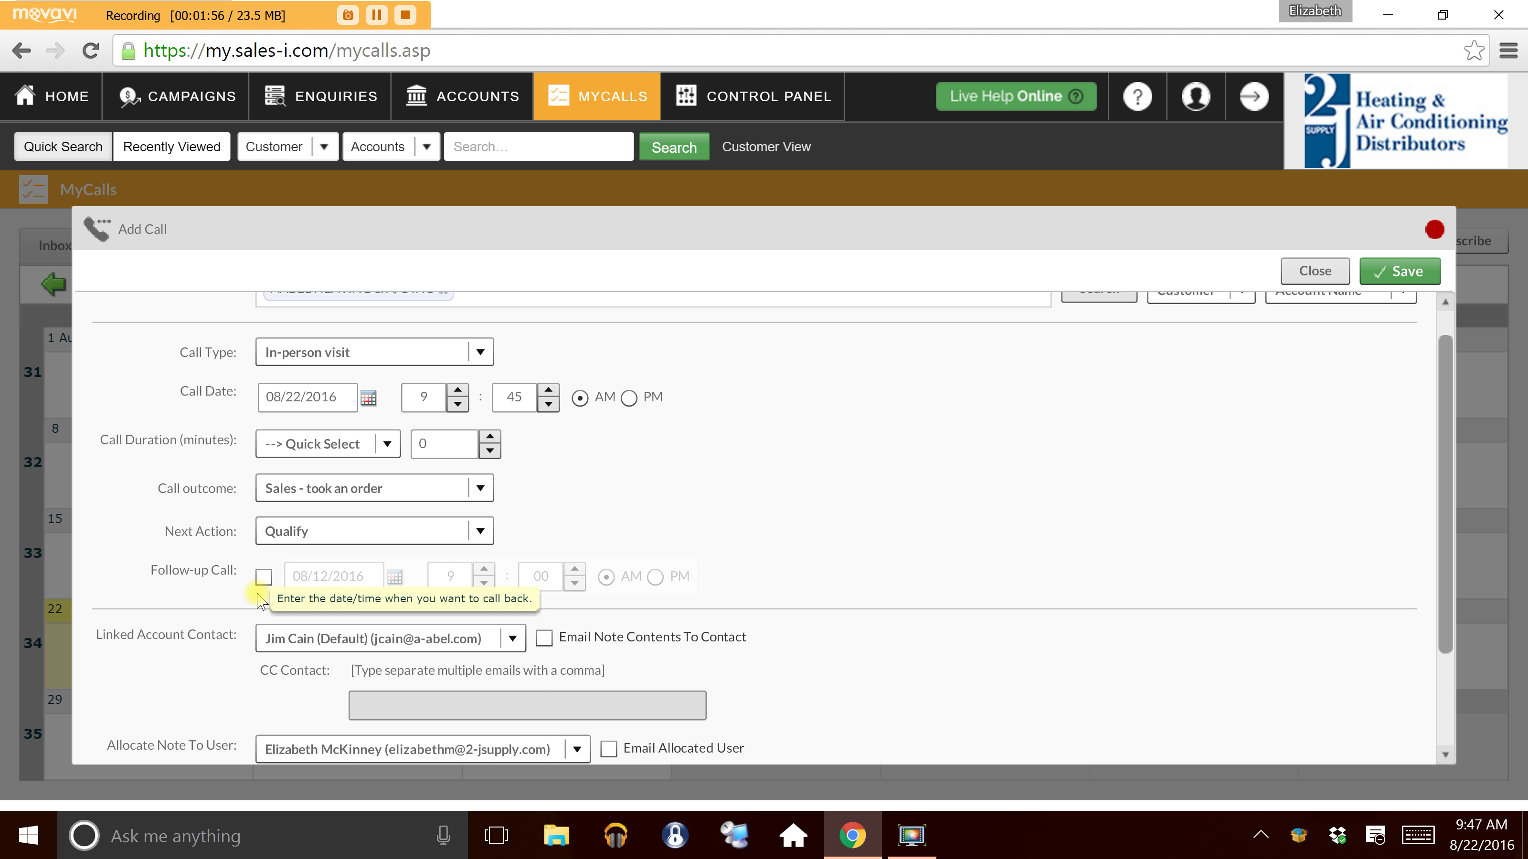
pyautogui.scroll(2, 264, 580)
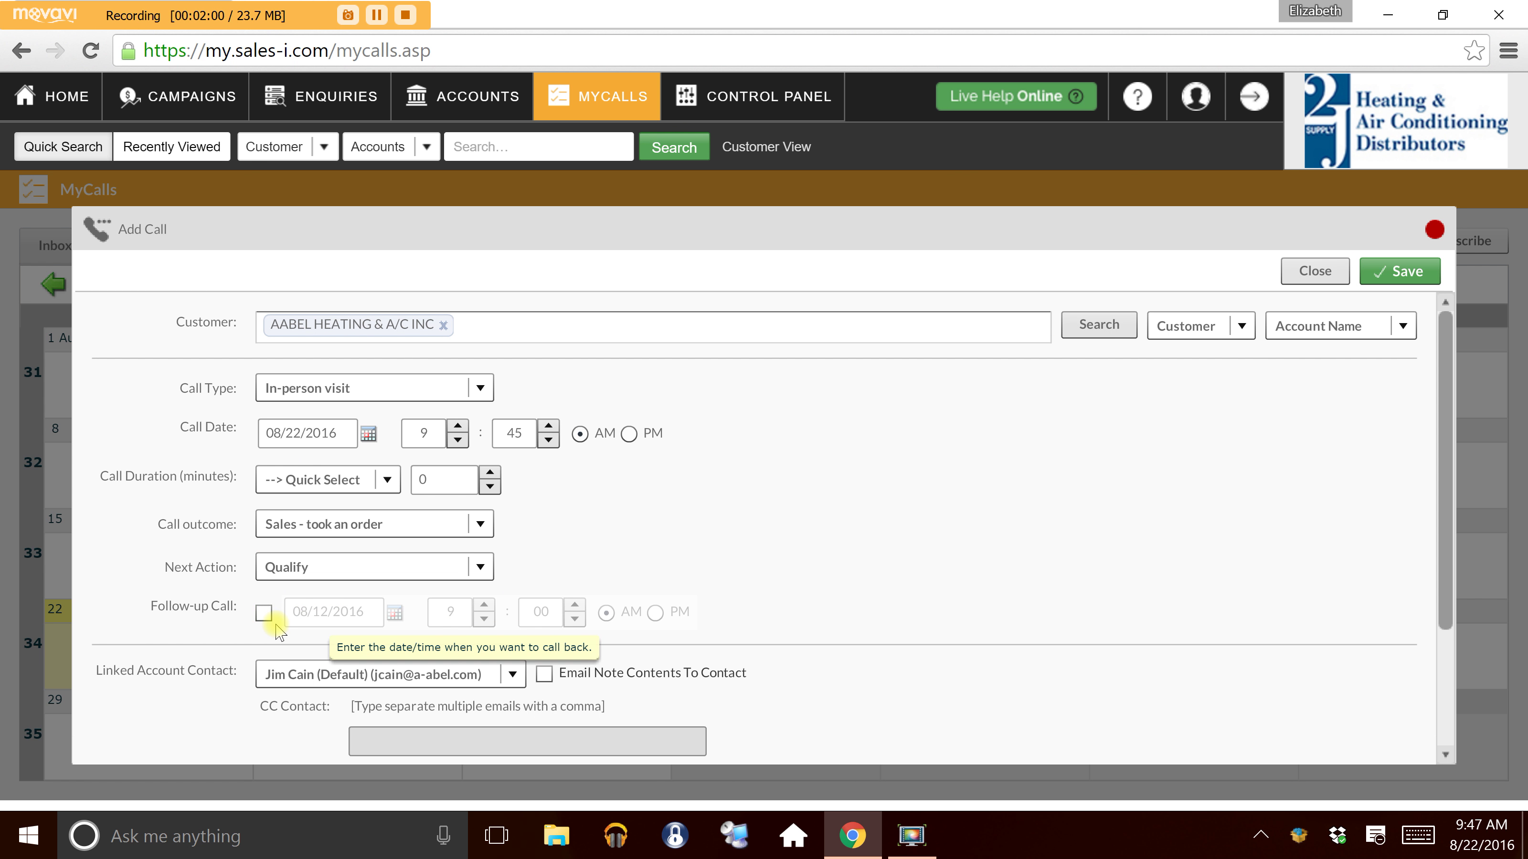
pyautogui.click(264, 613)
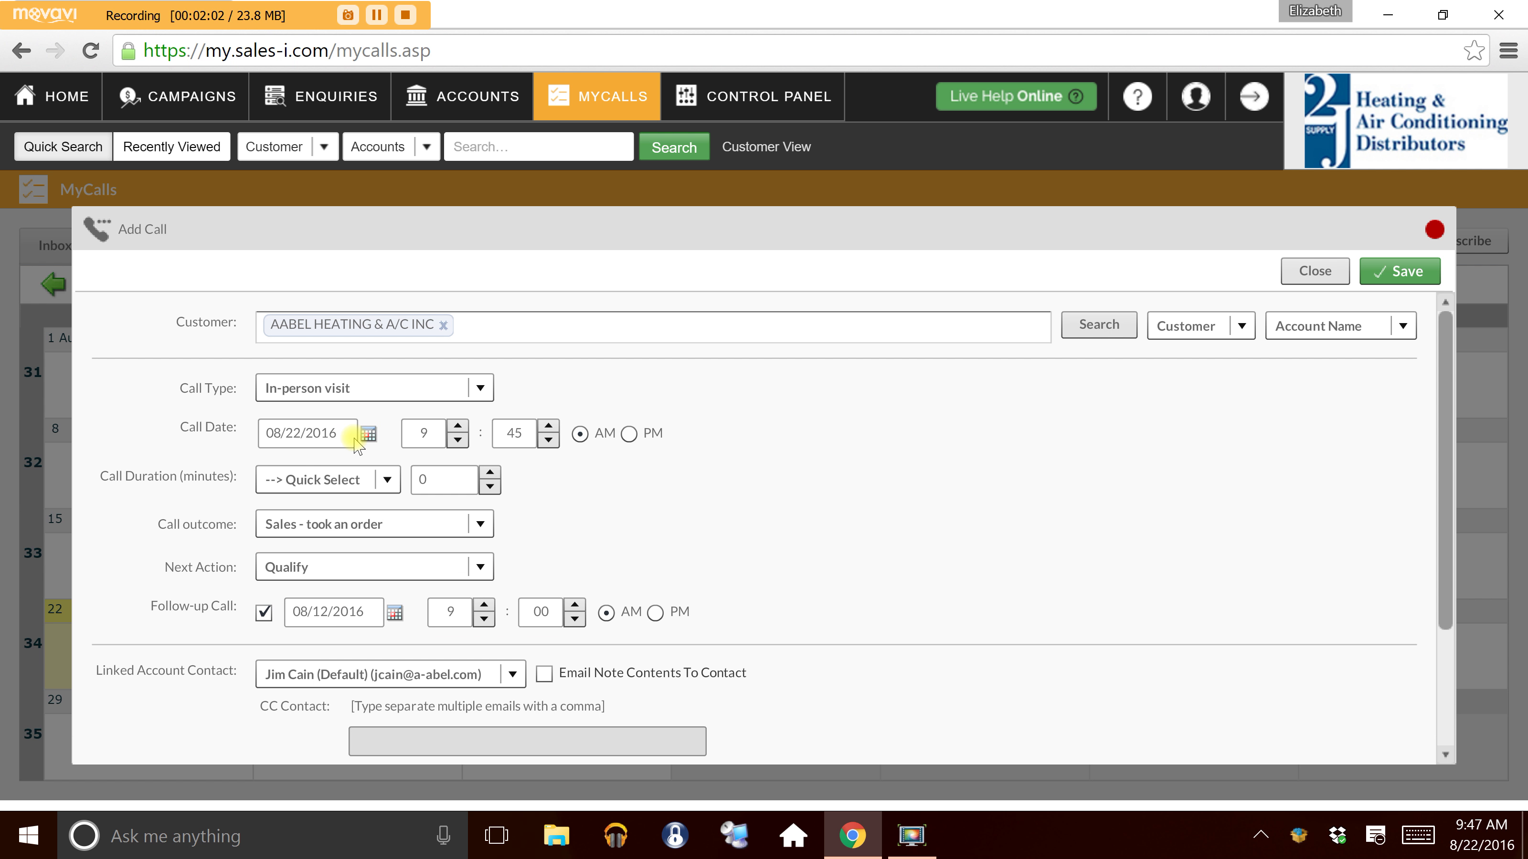
# Step: Set the follow-up call to 22 August 2016 at 9:45 AM
pyautogui.click(394, 613)
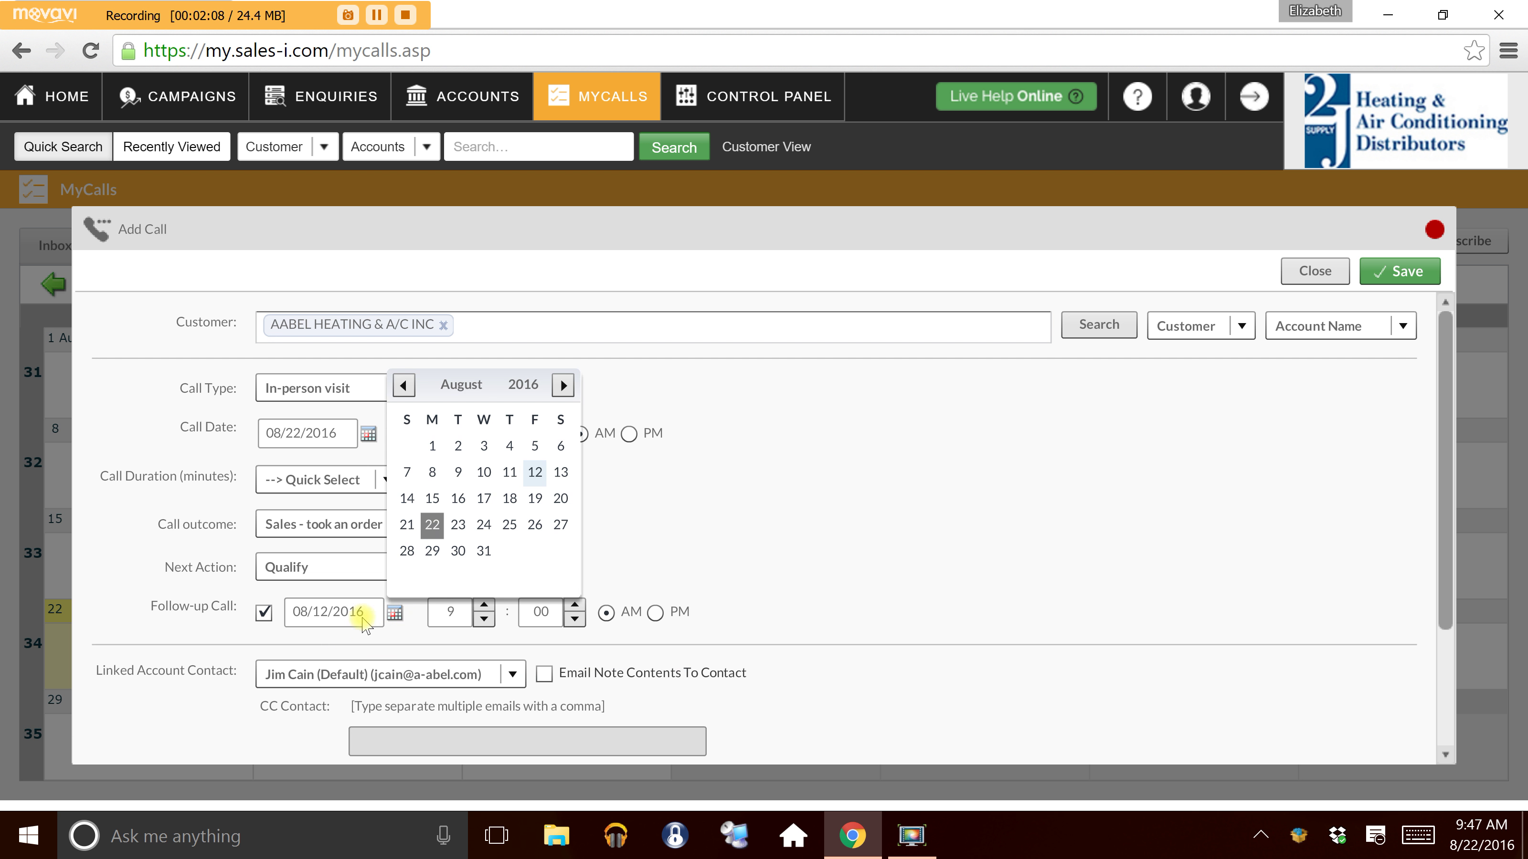
pyautogui.click(444, 529)
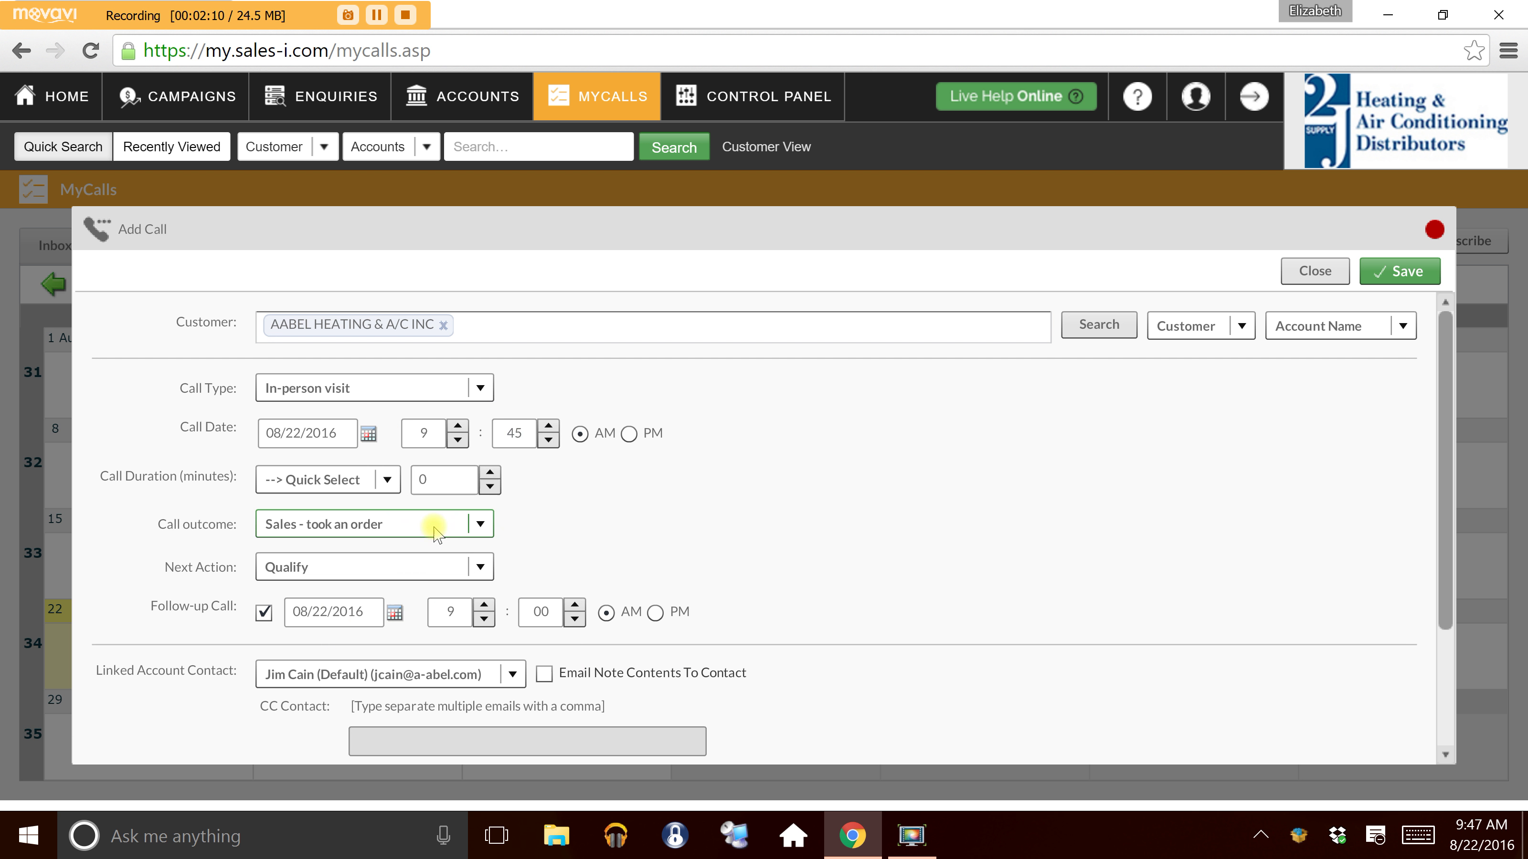
pyautogui.click(574, 606)
pyautogui.click(574, 607)
pyautogui.click(574, 607)
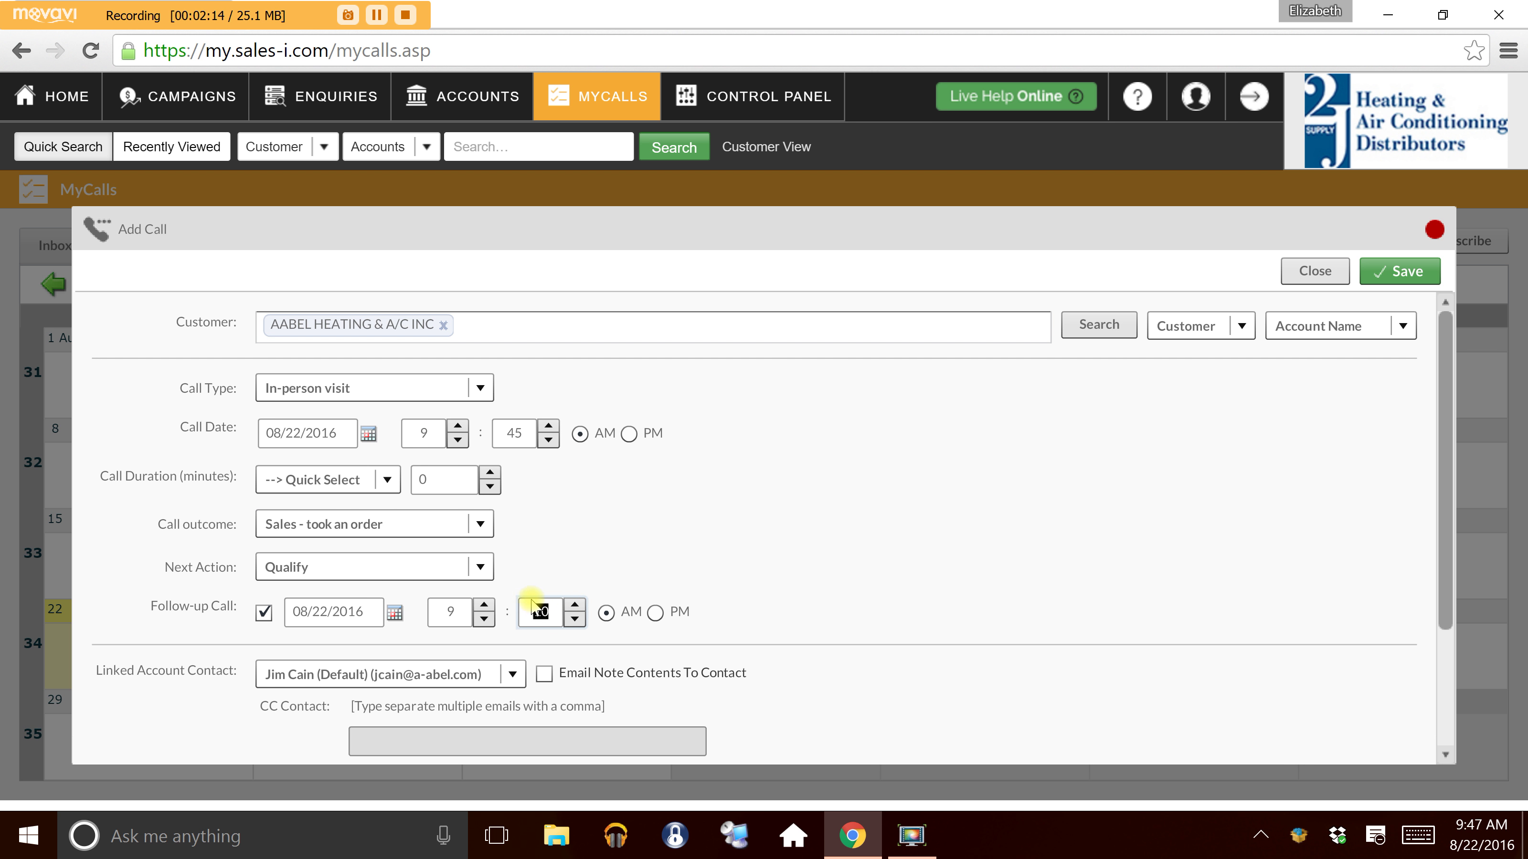
pyautogui.click(574, 607)
# Step: Try to save the new call with its follow-up
pyautogui.scroll(-1, 787, 580)
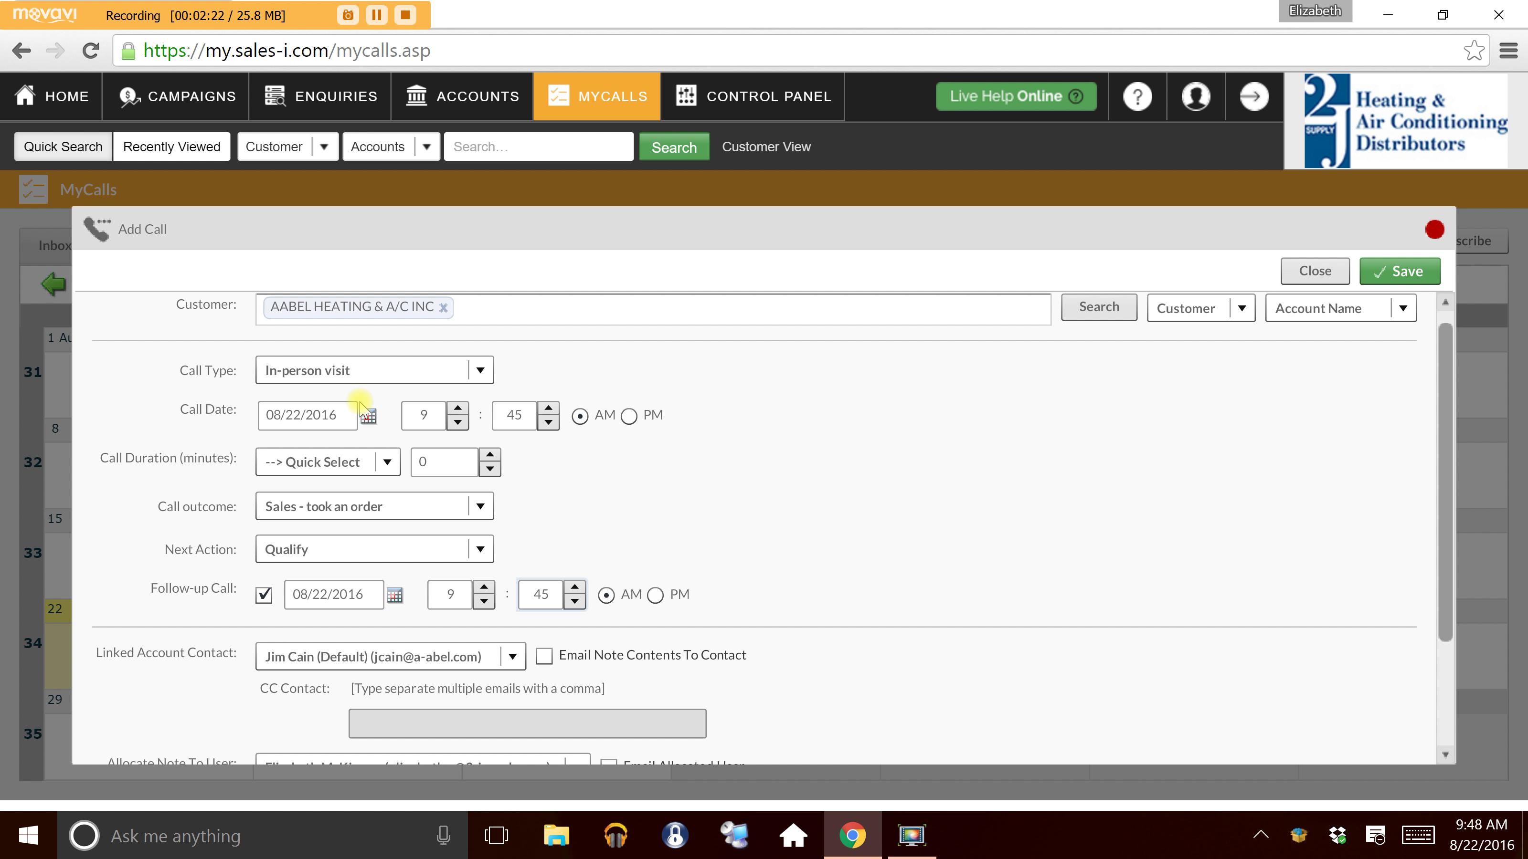
pyautogui.scroll(-2, 1022, 542)
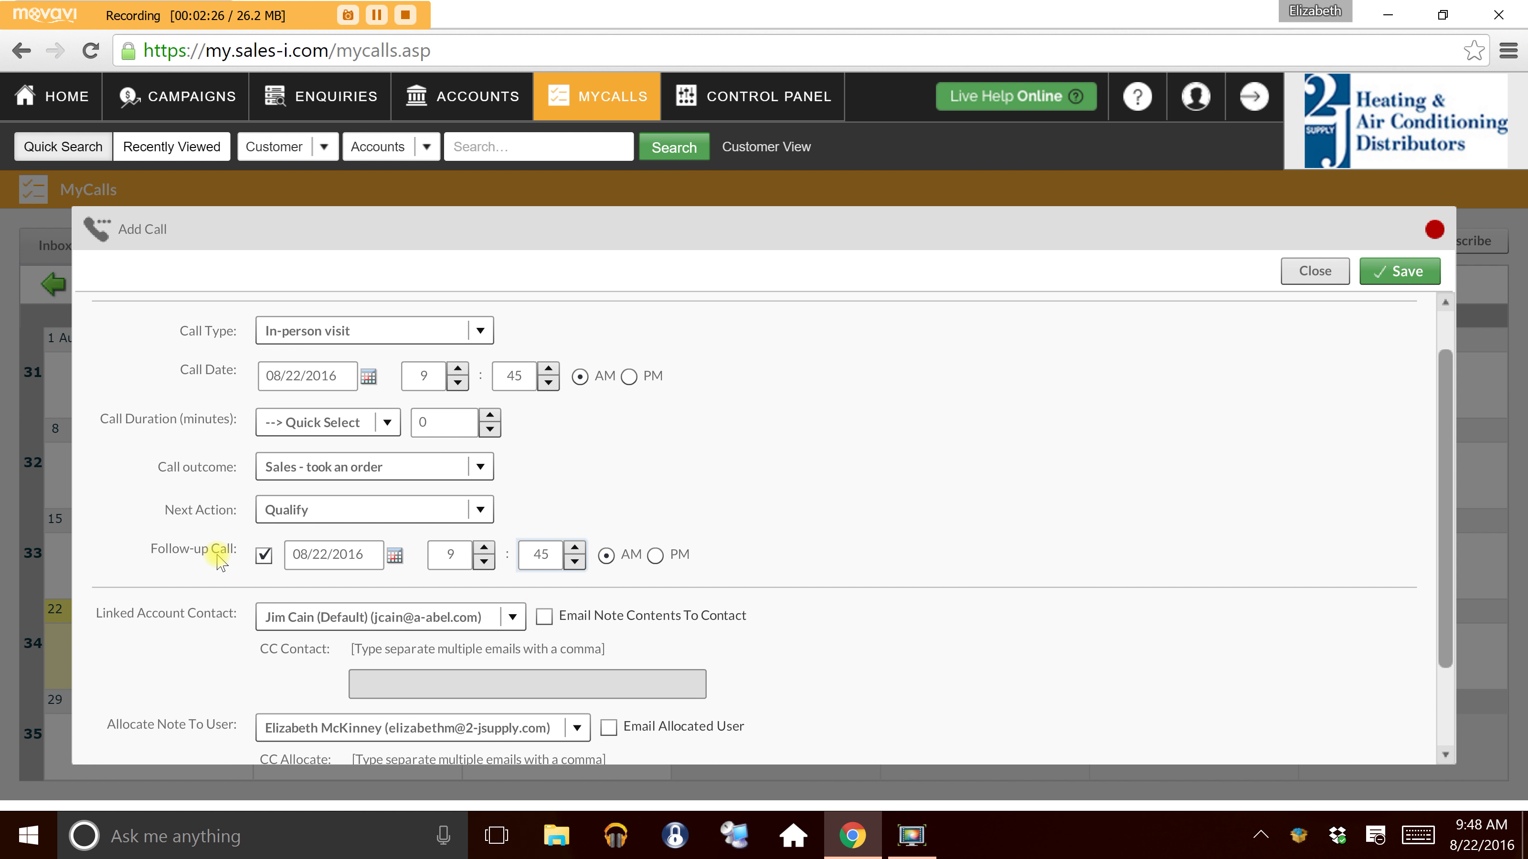
pyautogui.scroll(-3, 252, 533)
pyautogui.click(1380, 280)
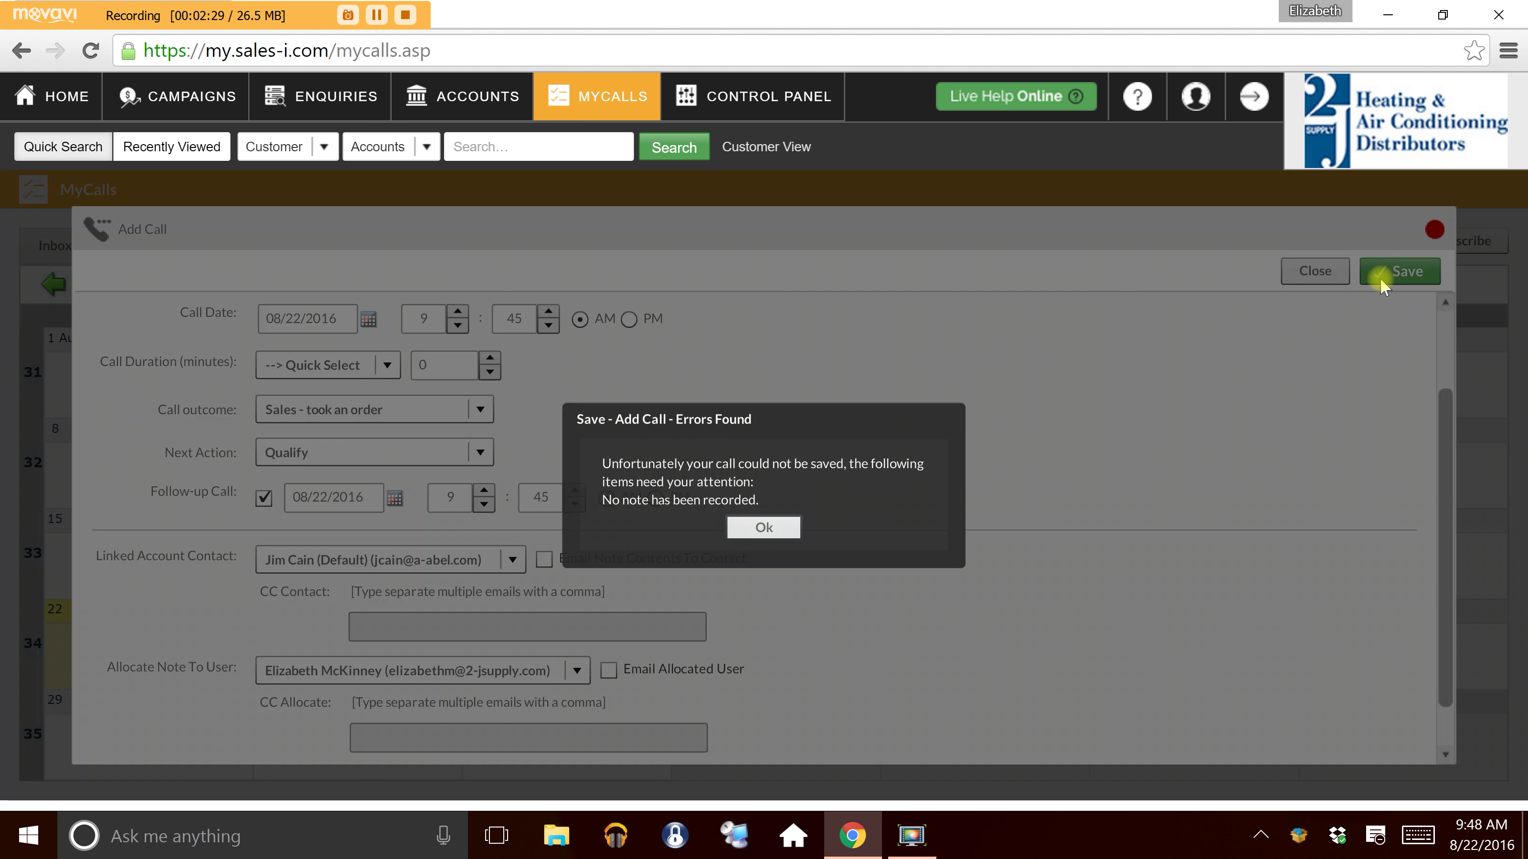
# Step: Dismiss the missing-note error, enter the note 'test', and save the call
pyautogui.click(767, 527)
pyautogui.scroll(-10, 657, 624)
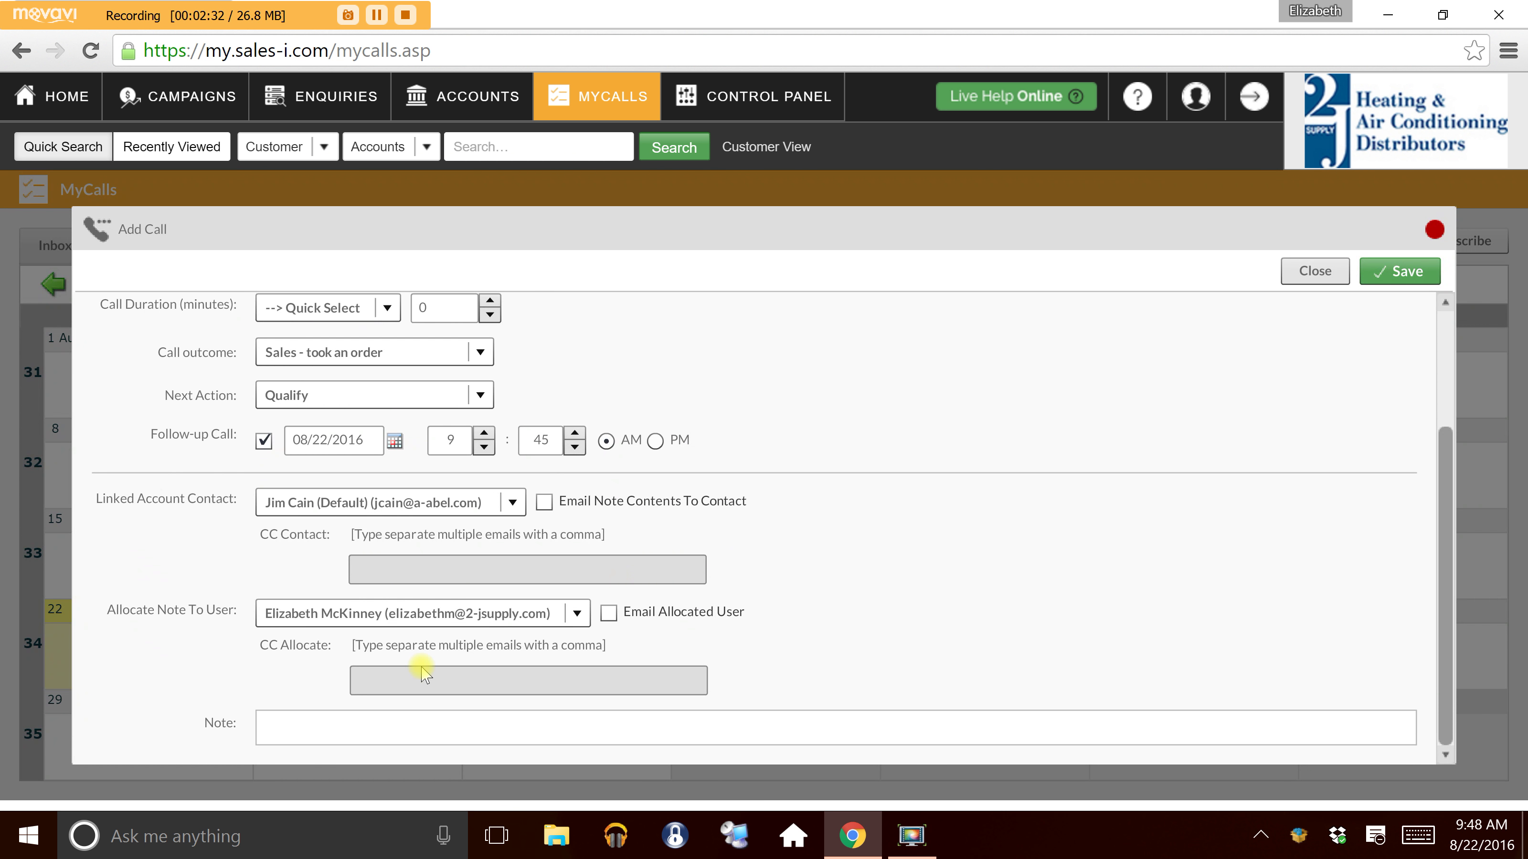
pyautogui.click(423, 699)
pyautogui.write('test')
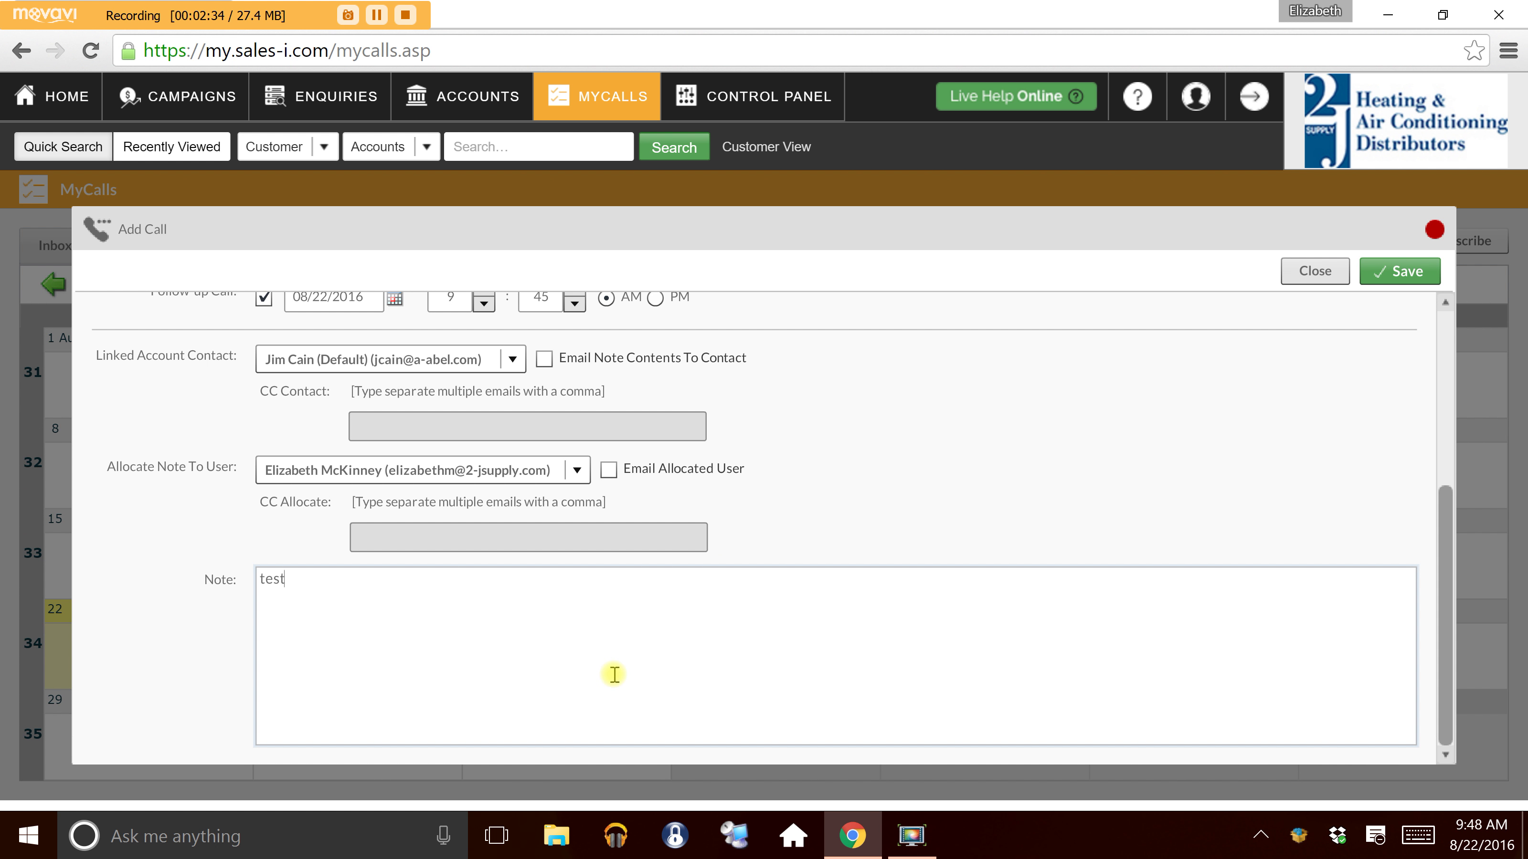
pyautogui.click(1394, 272)
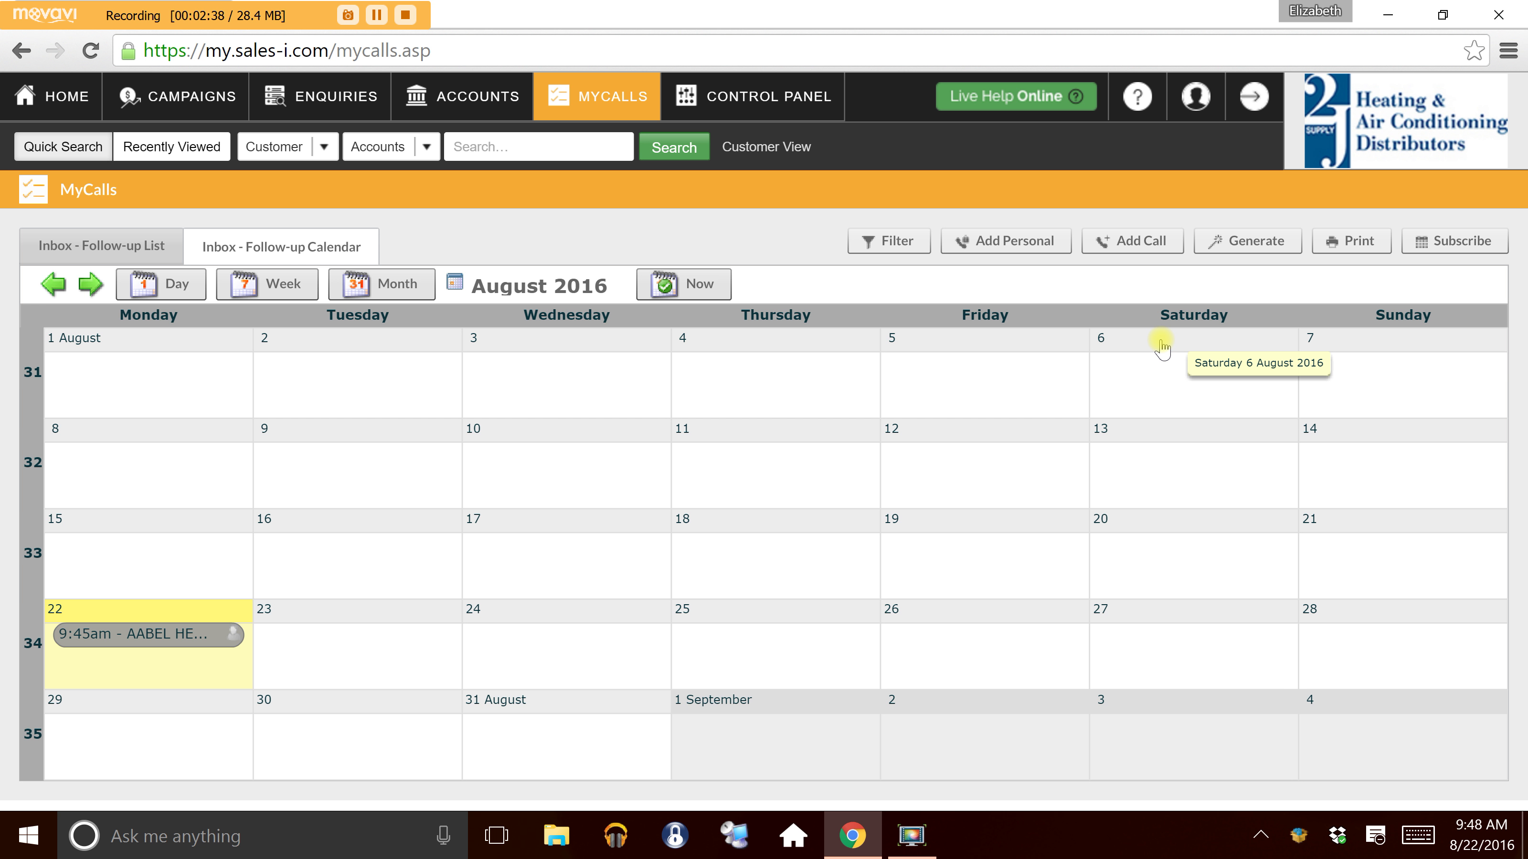
pyautogui.click(134, 666)
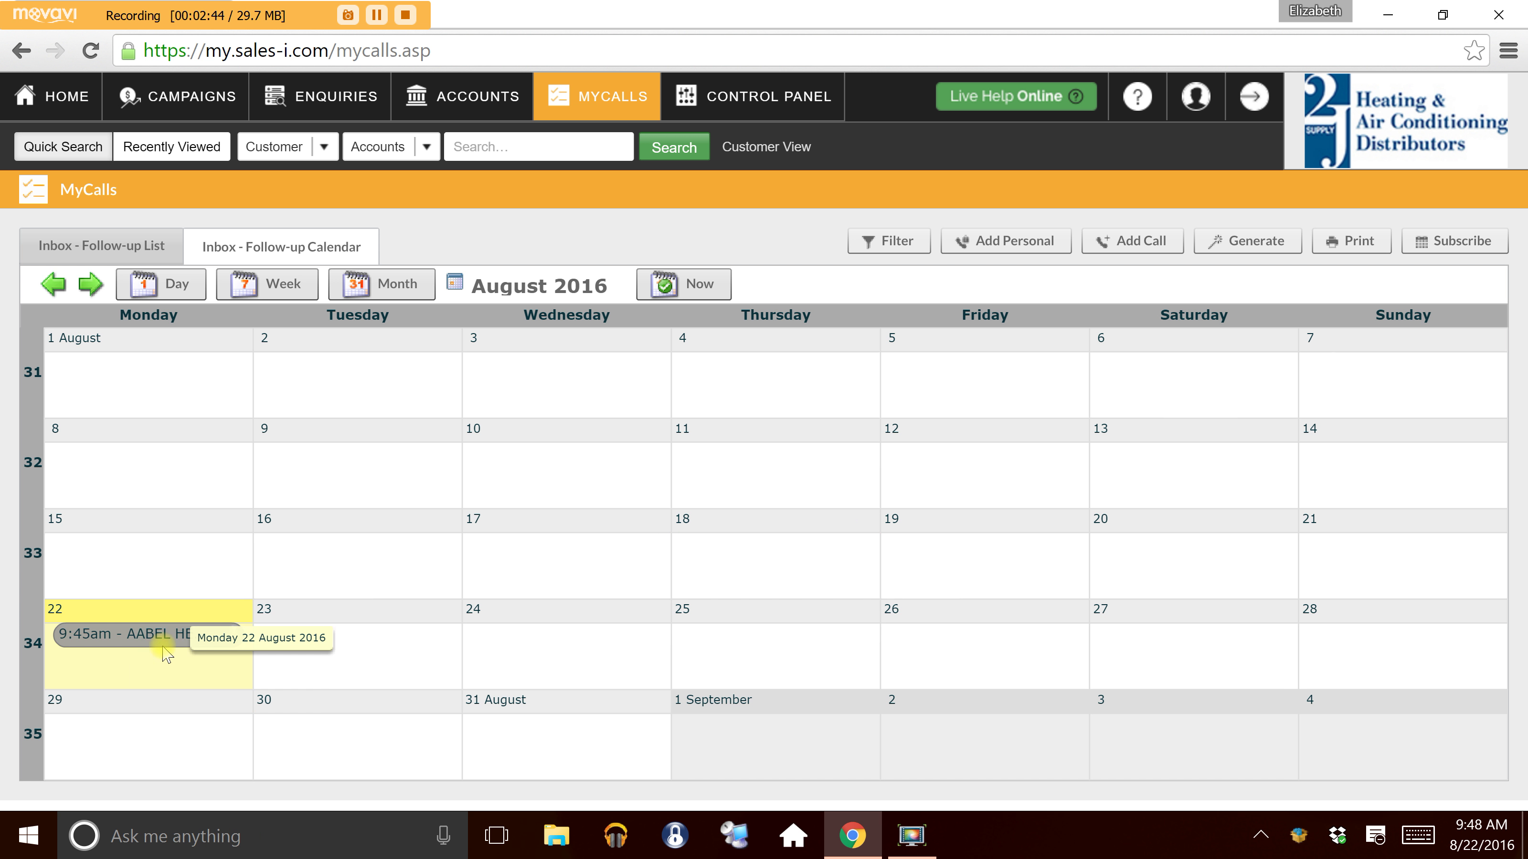
pyautogui.moveTo(127, 642)
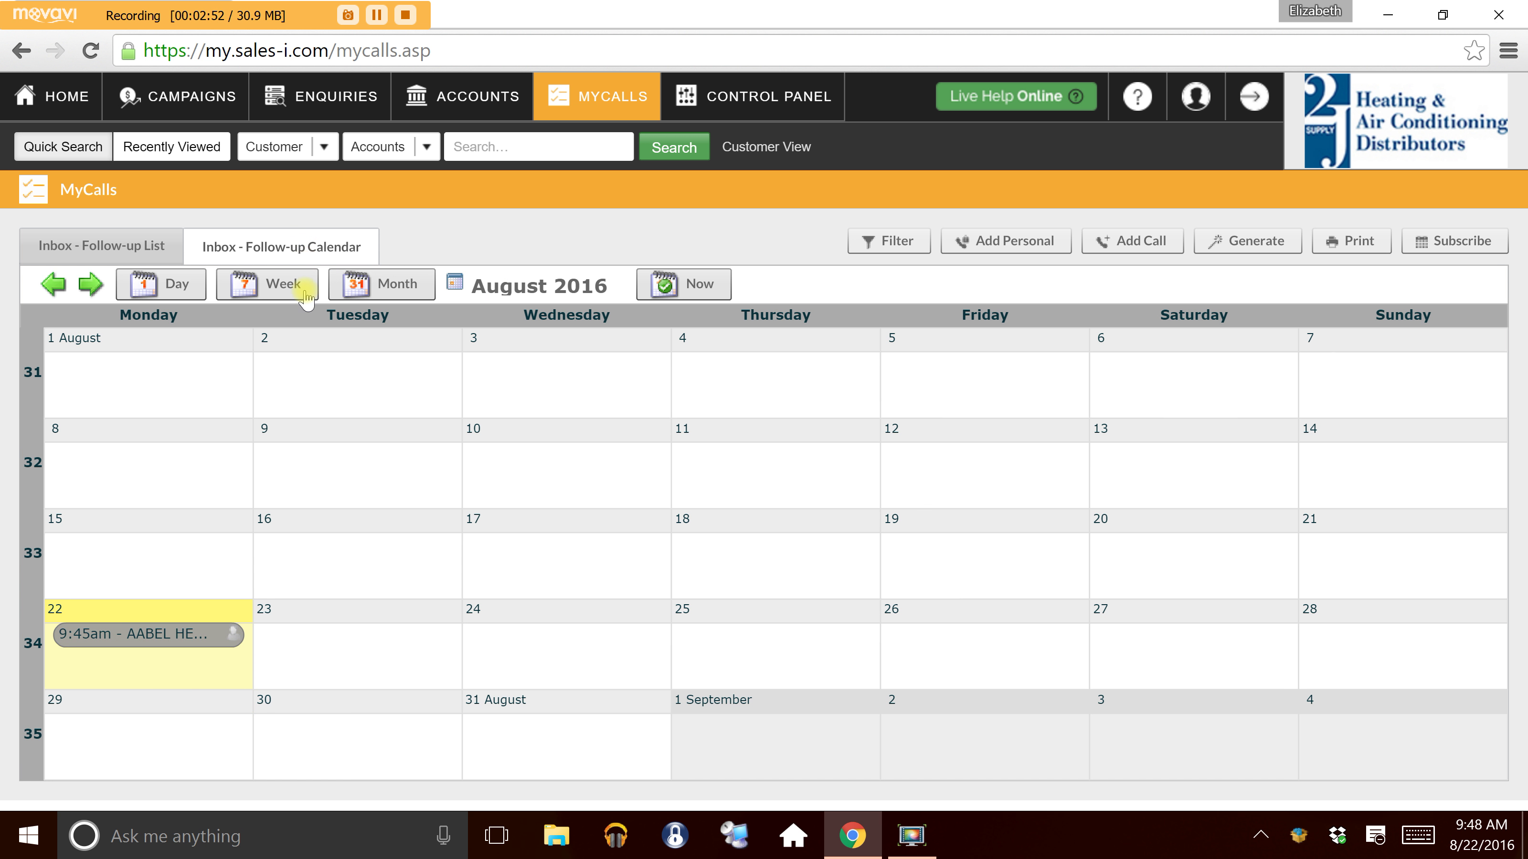
pyautogui.click(312, 647)
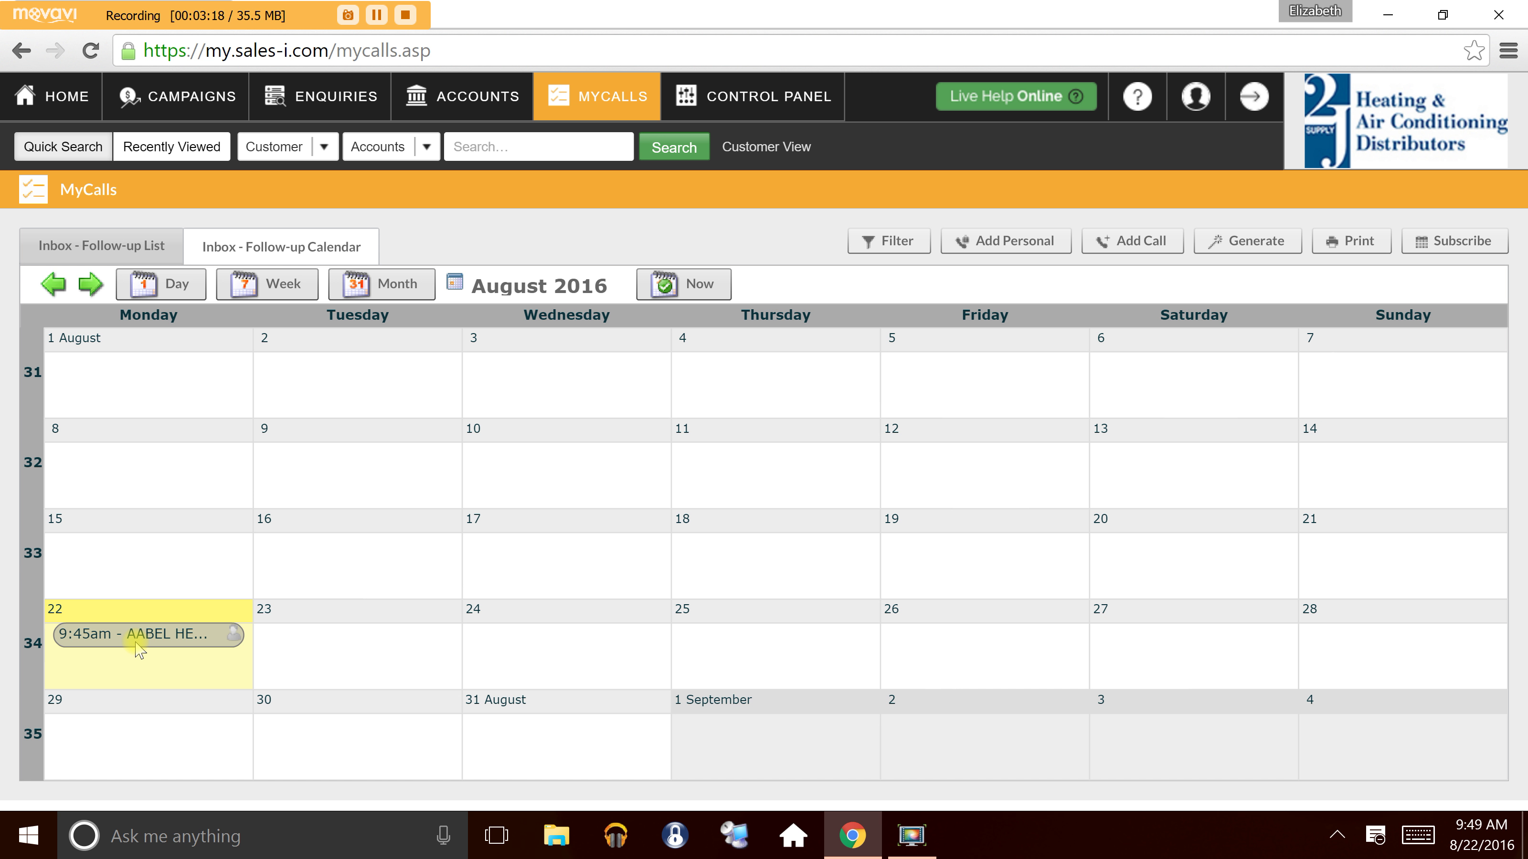
pyautogui.click(136, 639)
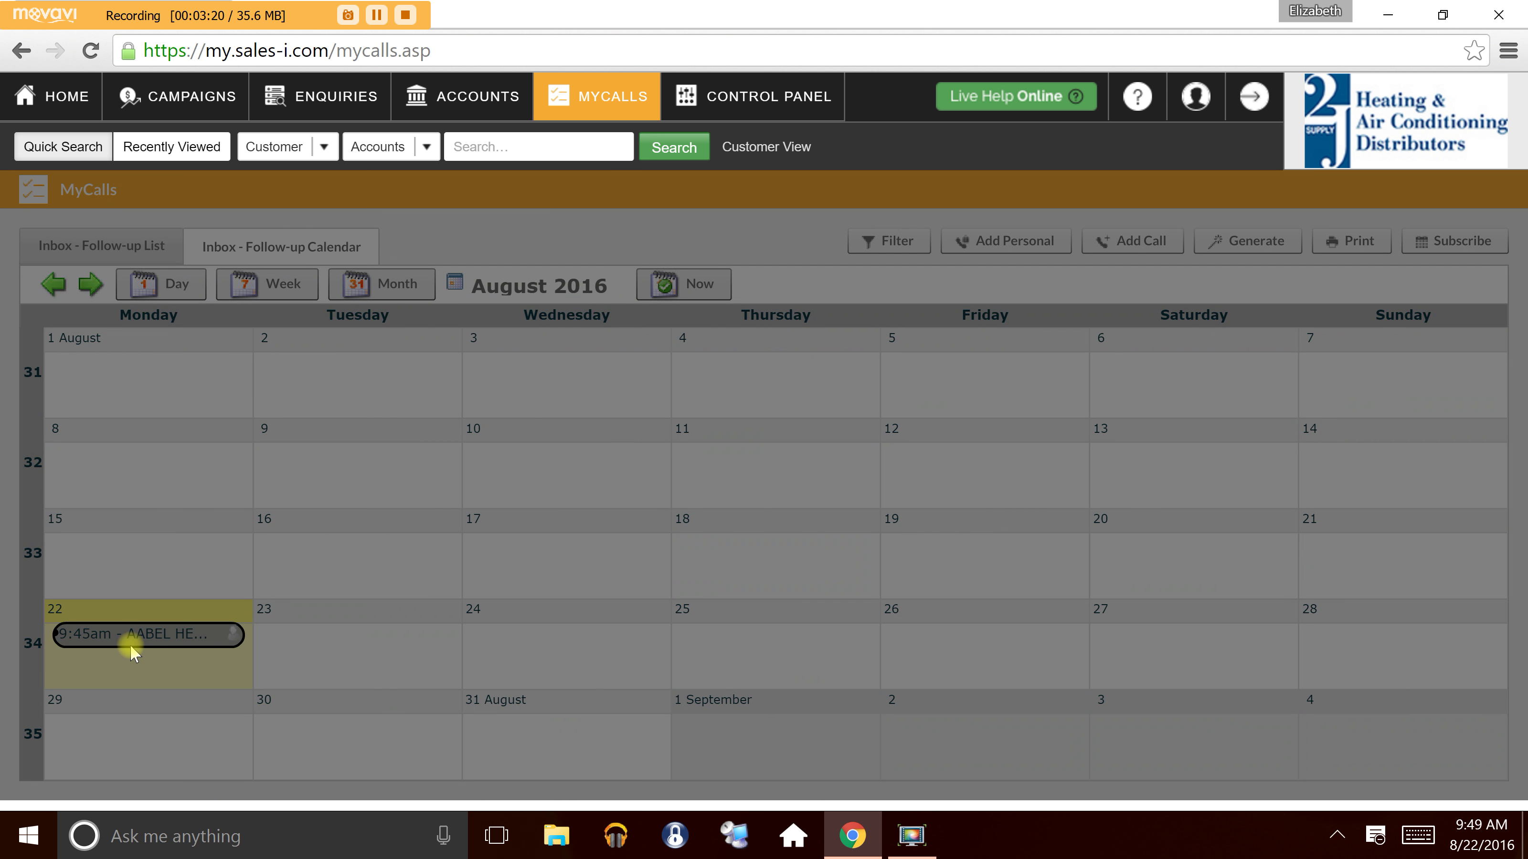
pyautogui.scroll(-2, 187, 596)
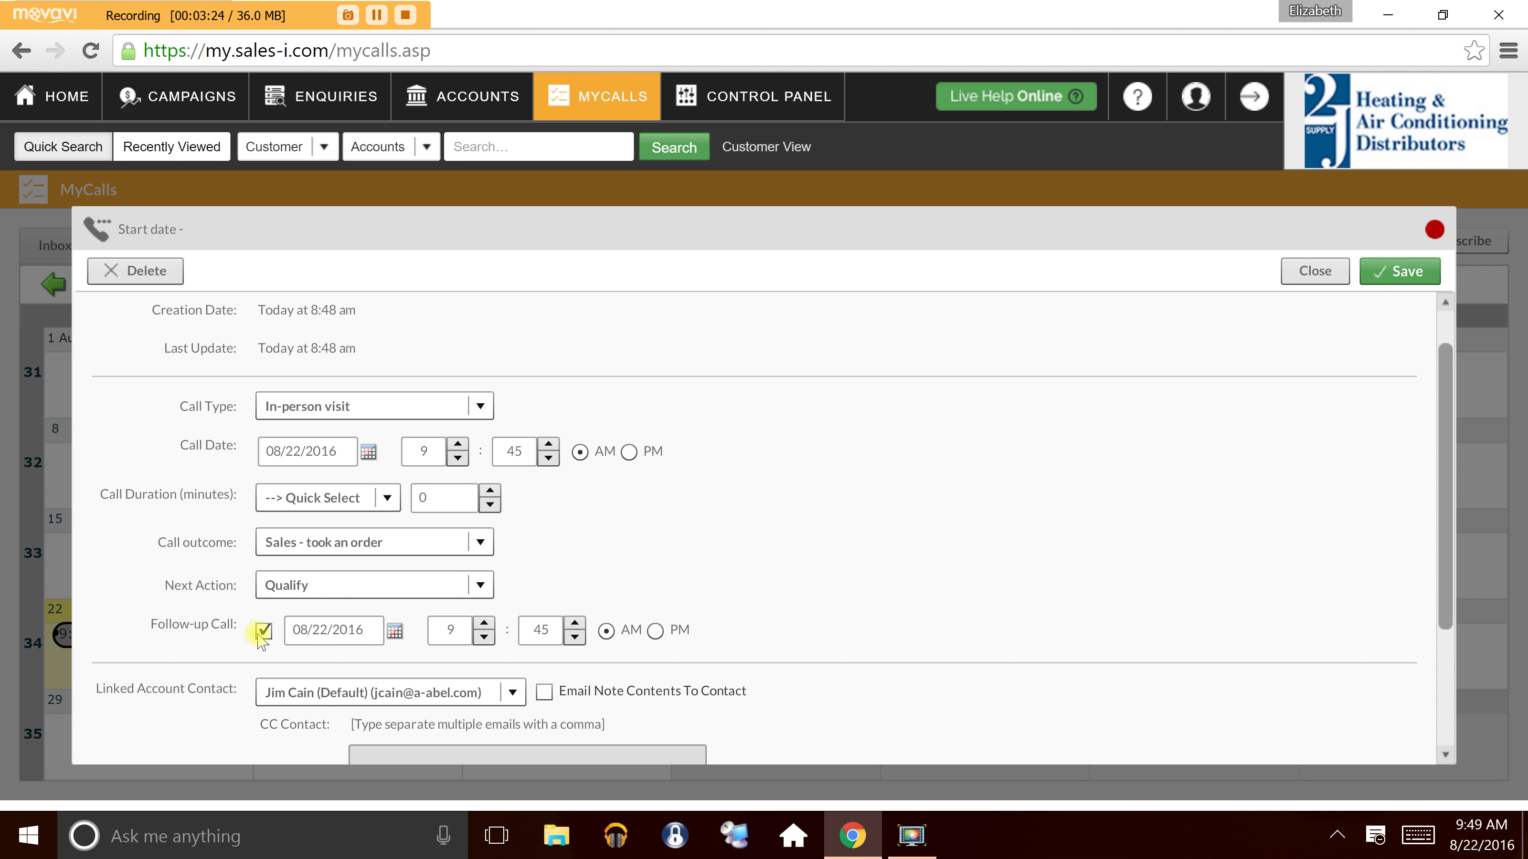
pyautogui.click(1435, 230)
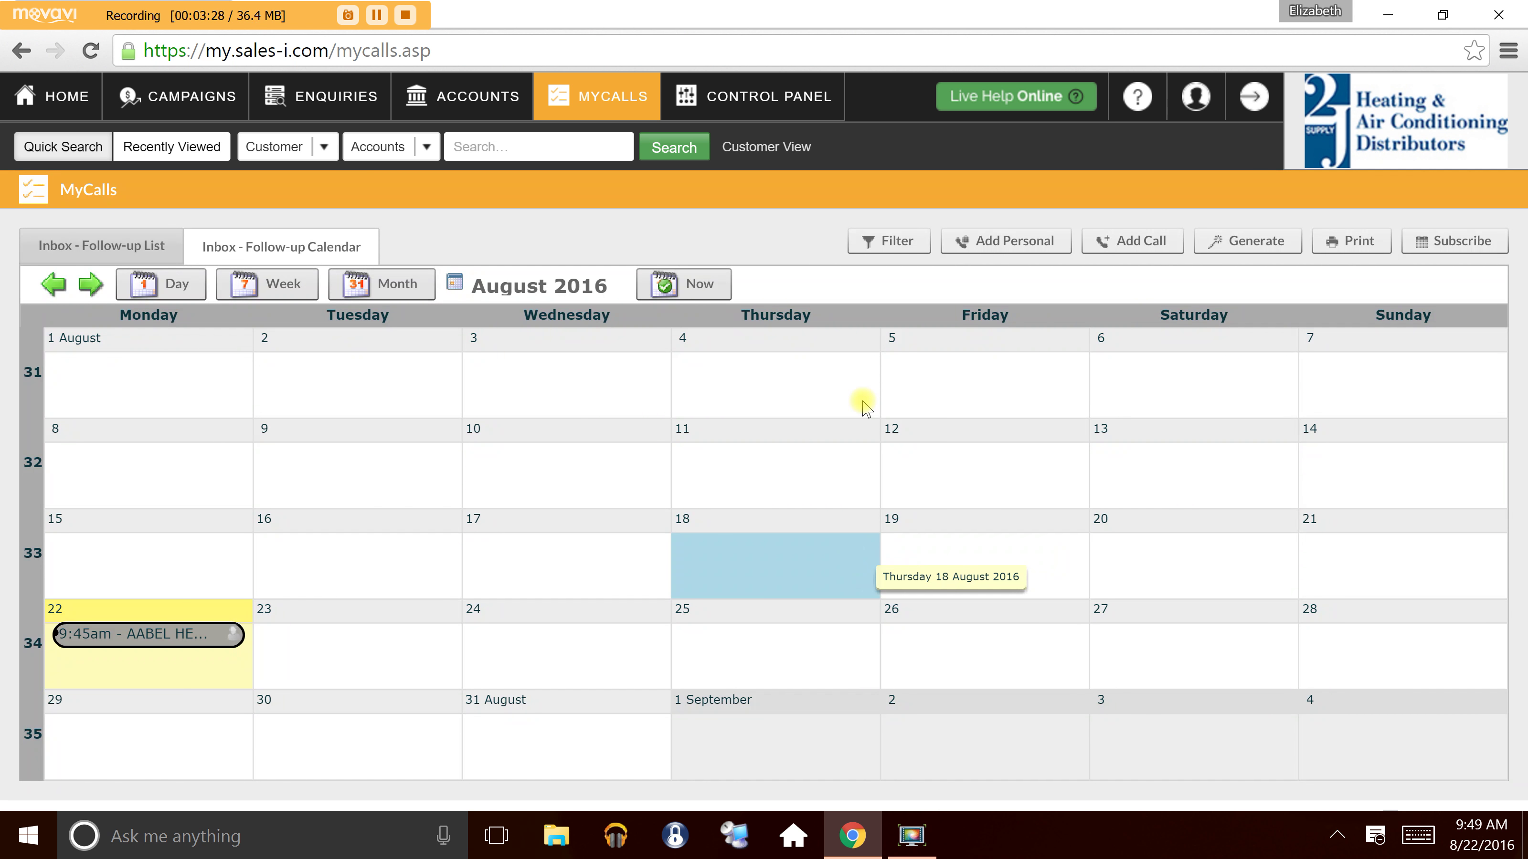